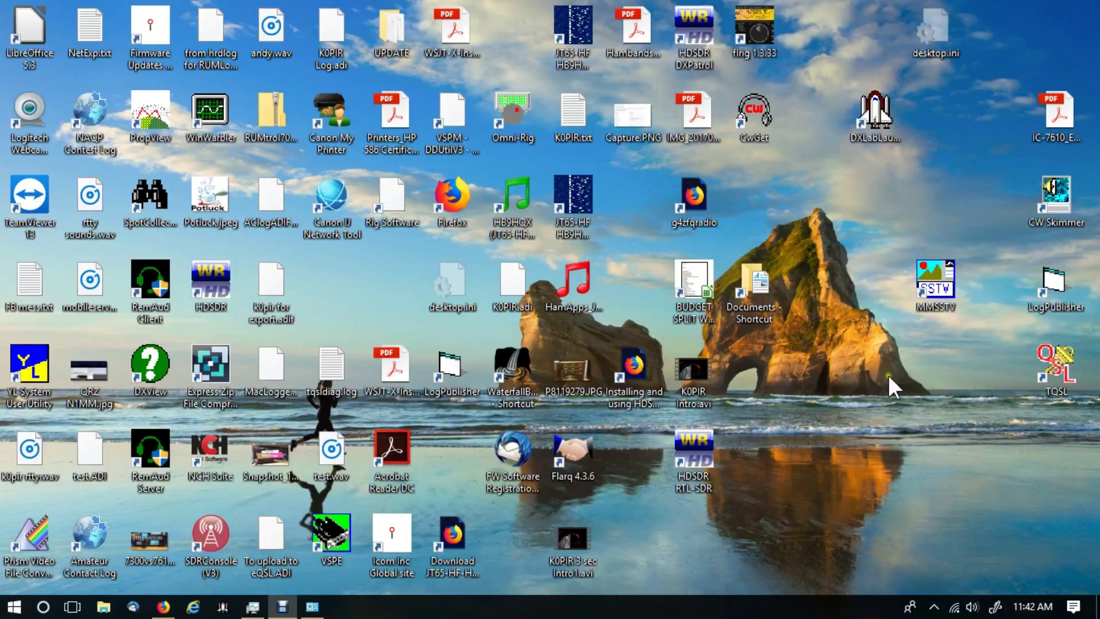
# Open DXLab Launcher and start installing Commander, accepting C:\DXLab\Commander as the installation folder
pyautogui.doubleClick(869, 118)
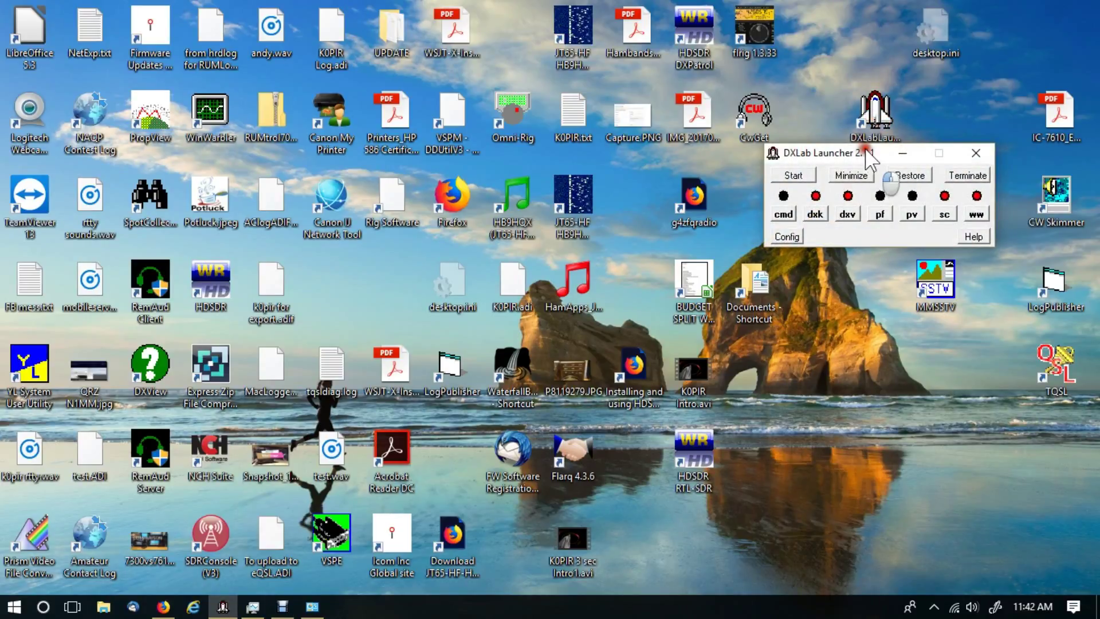
pyautogui.moveTo(863, 154); pyautogui.dragTo(862, 196)
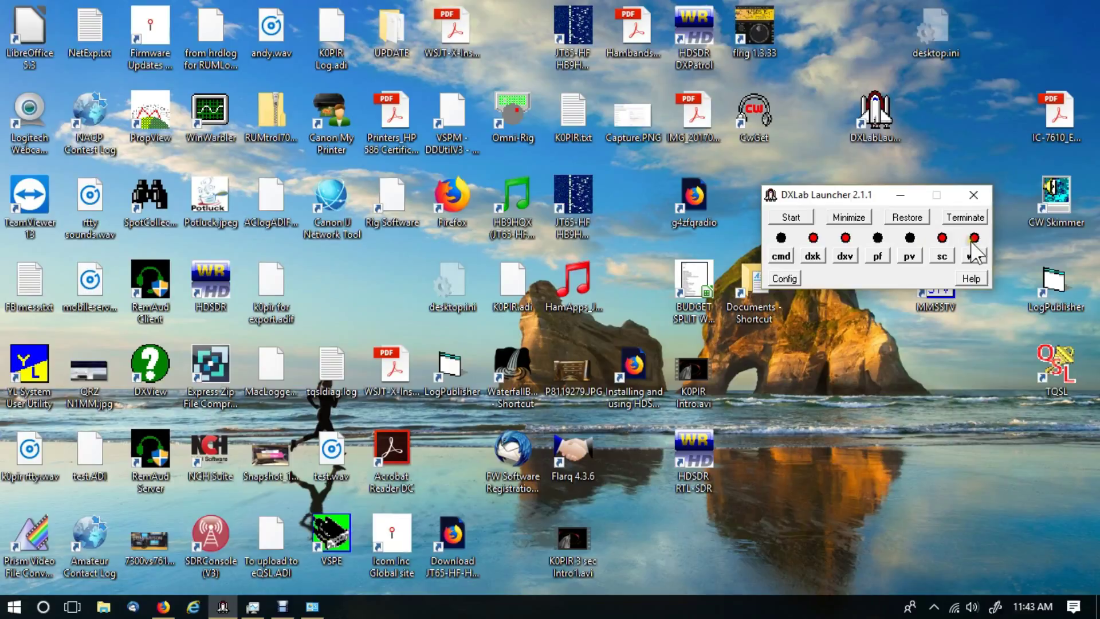
pyautogui.click(781, 257)
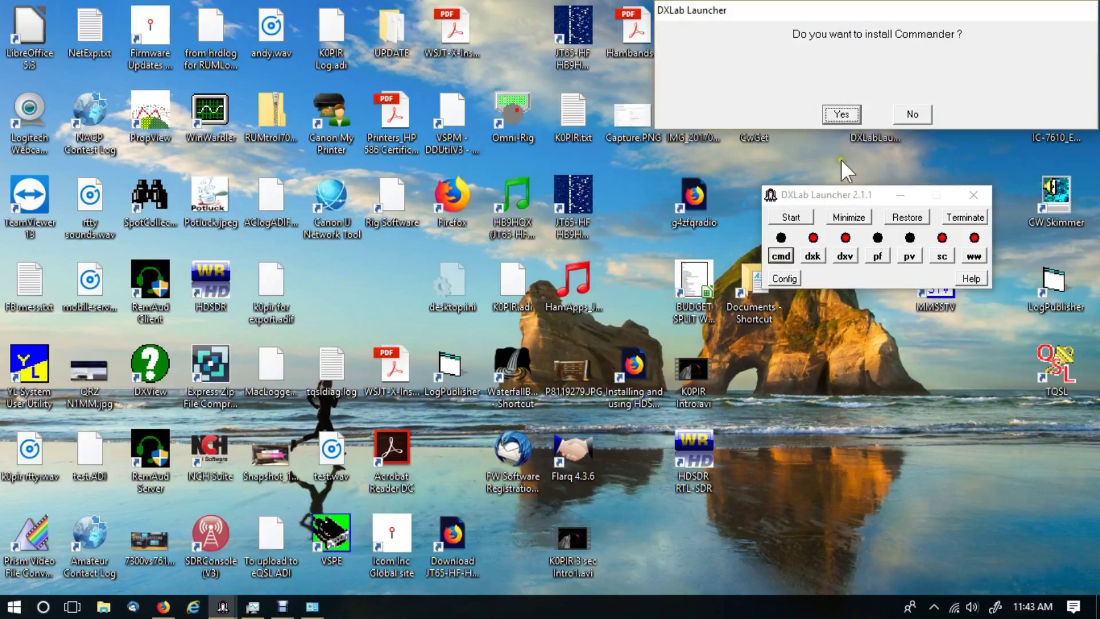
pyautogui.click(839, 113)
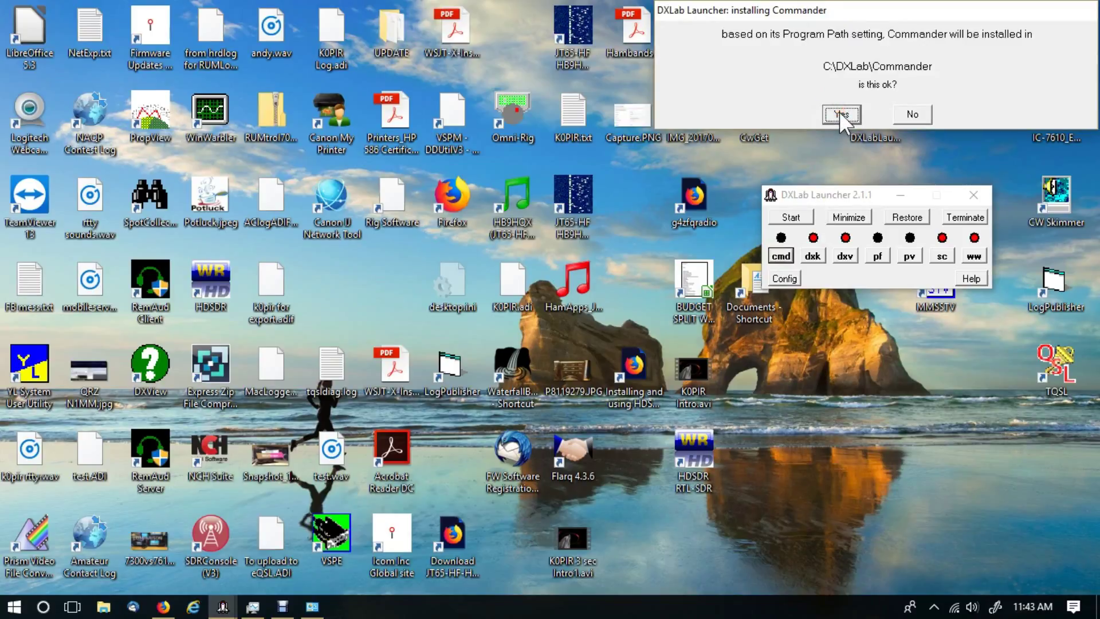
pyautogui.click(838, 113)
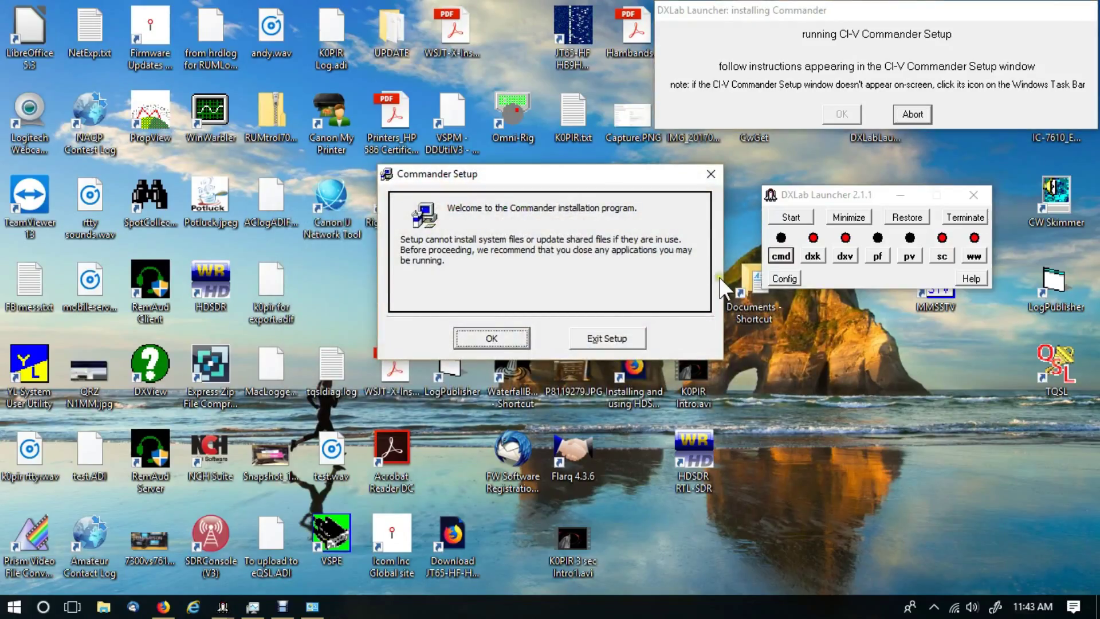
# Complete the Commander setup with a desktop shortcut and the DXLab Suite program group
pyautogui.click(491, 339)
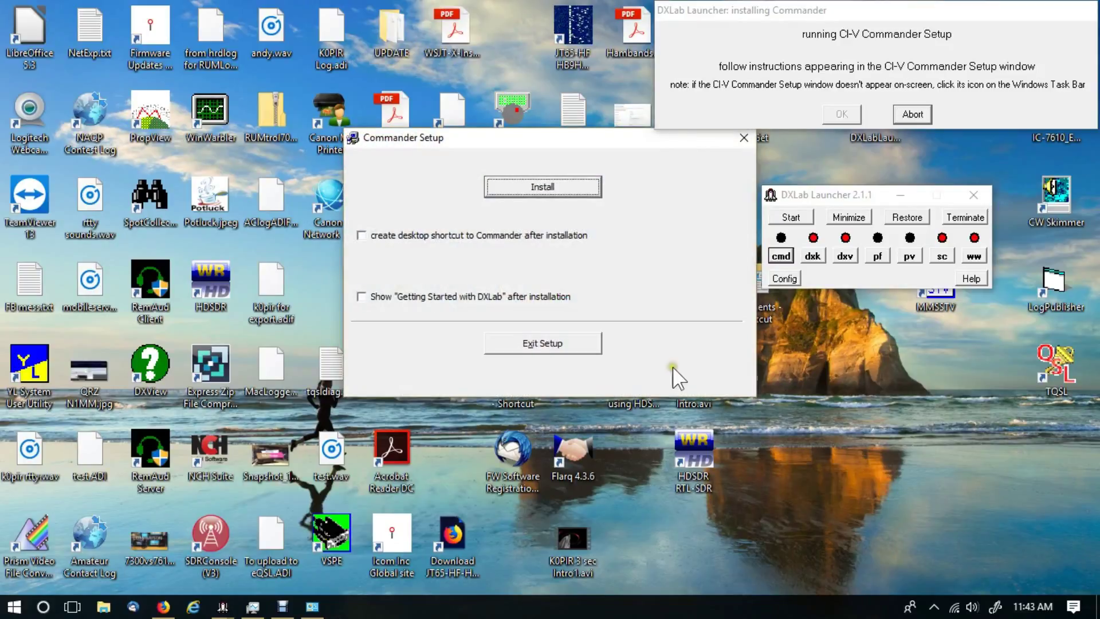
pyautogui.click(472, 234)
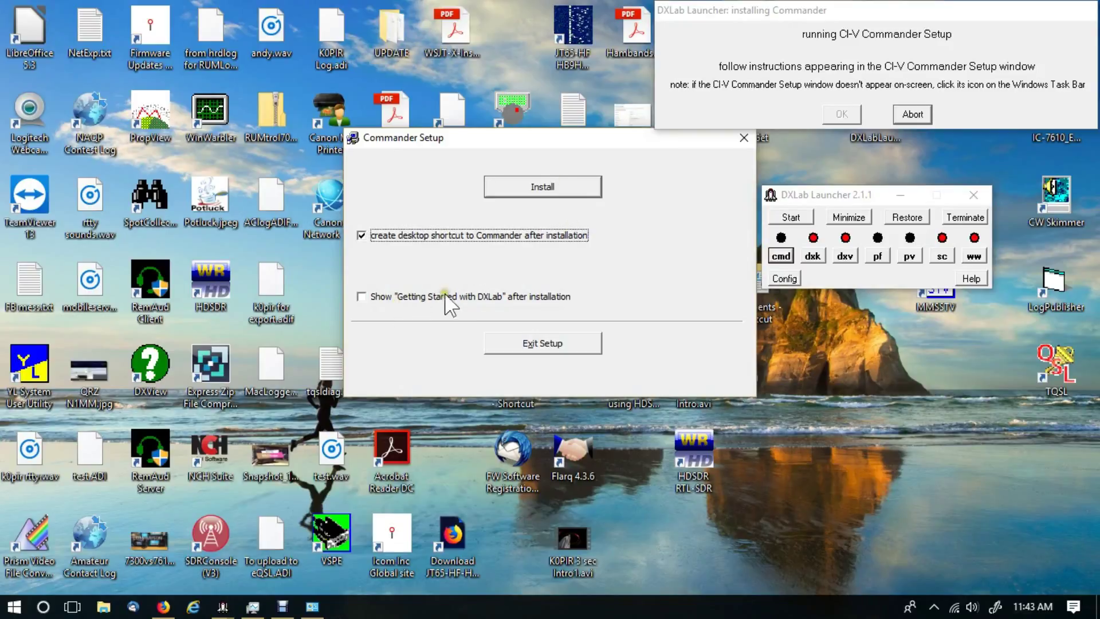
pyautogui.click(567, 187)
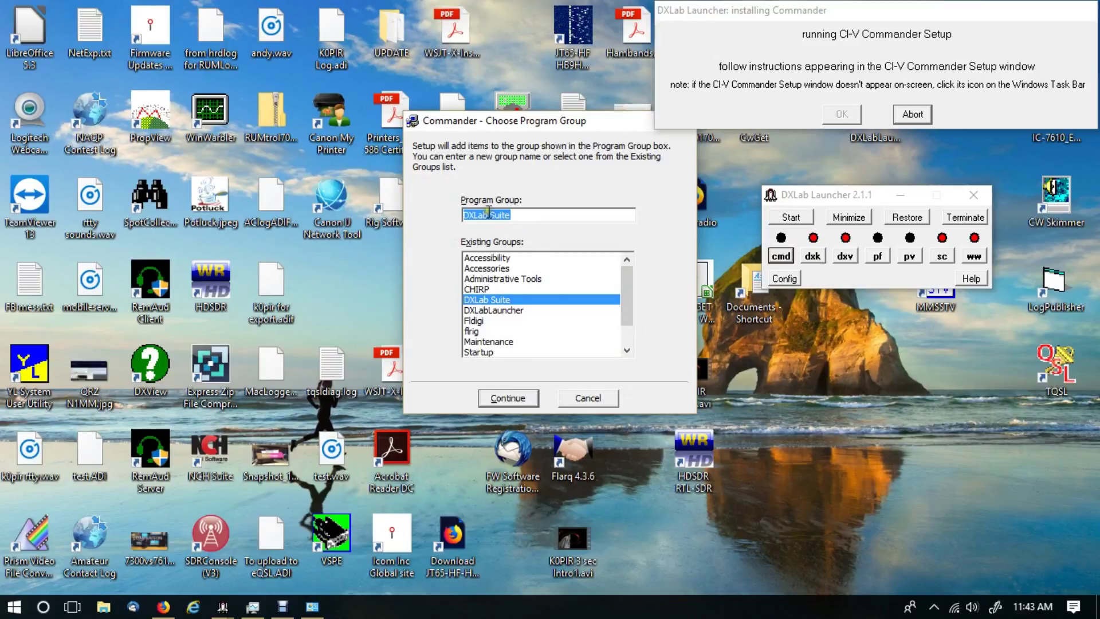
pyautogui.click(507, 398)
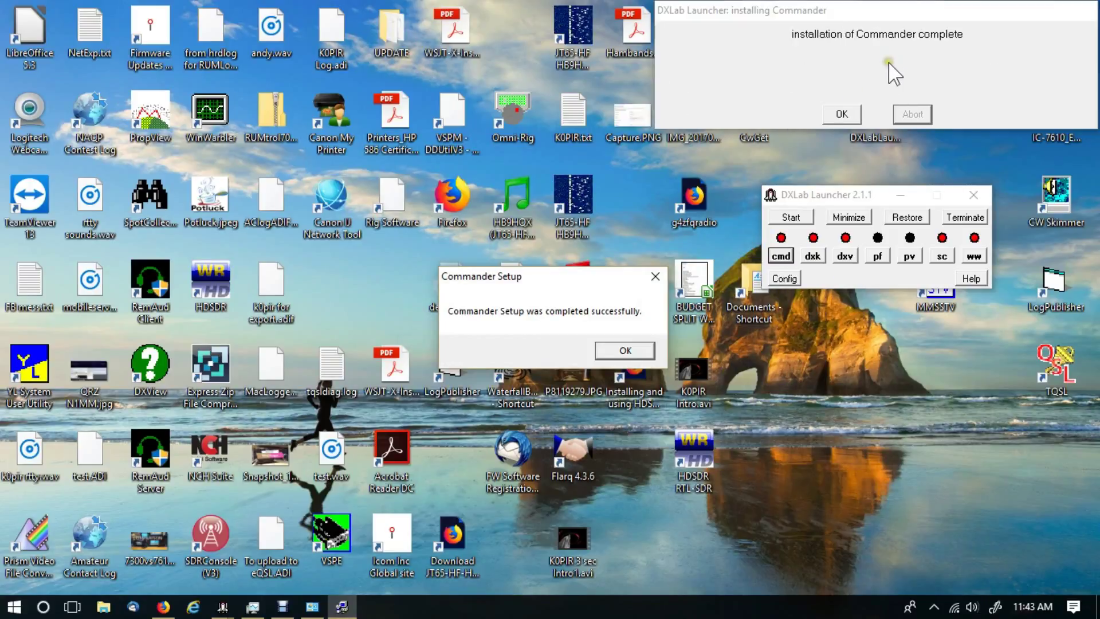
pyautogui.click(626, 351)
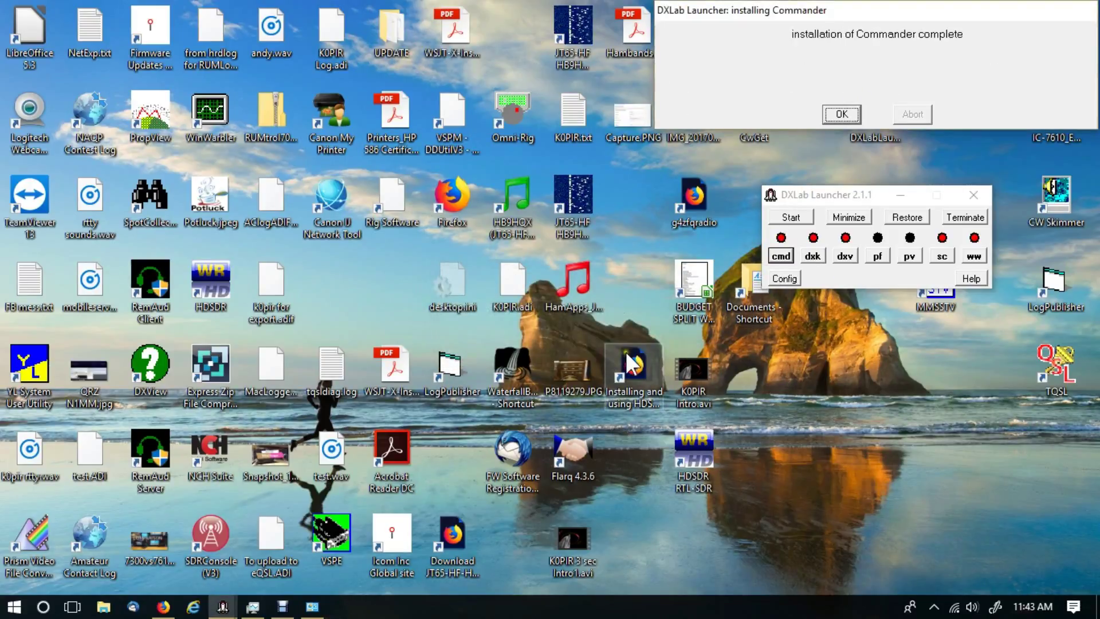
pyautogui.click(841, 114)
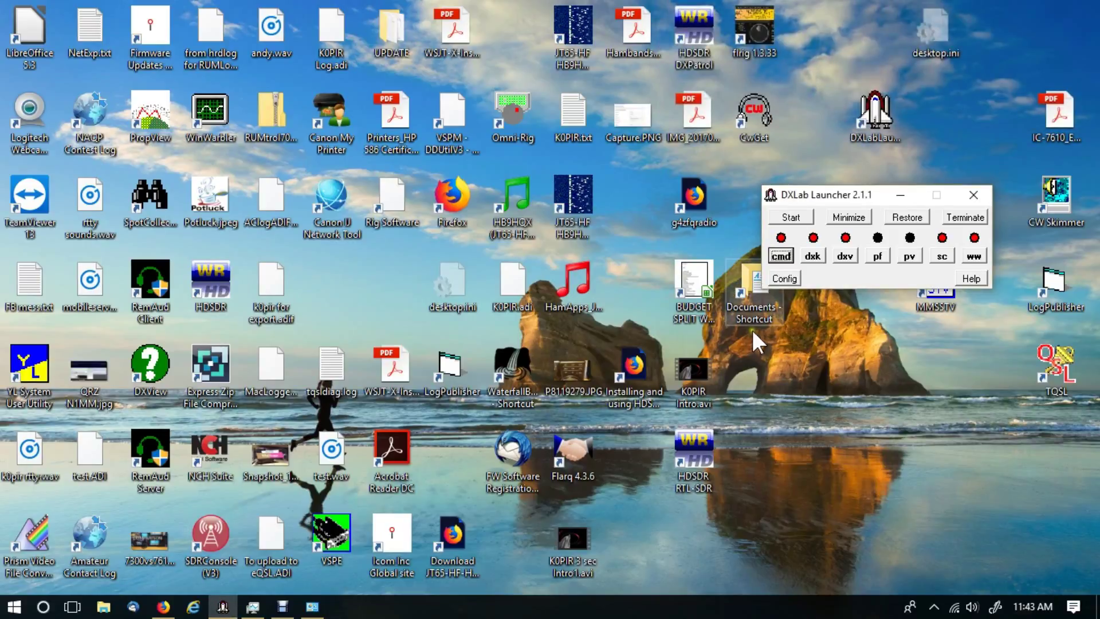
# Start Commander and review its General radio settings and serial port configuration
pyautogui.click(779, 254)
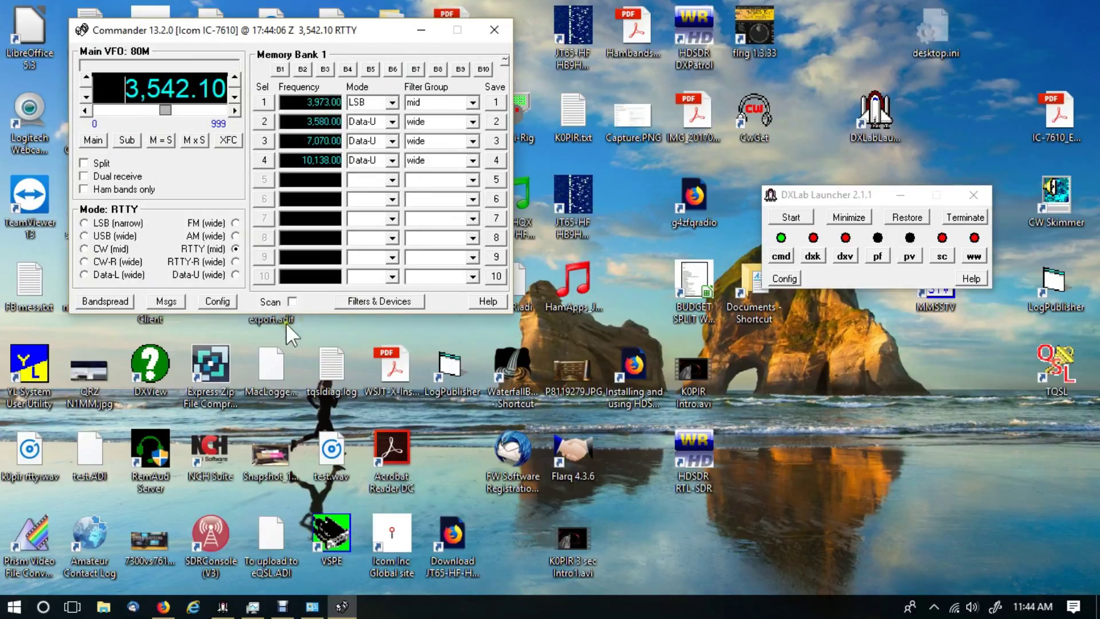
pyautogui.click(224, 300)
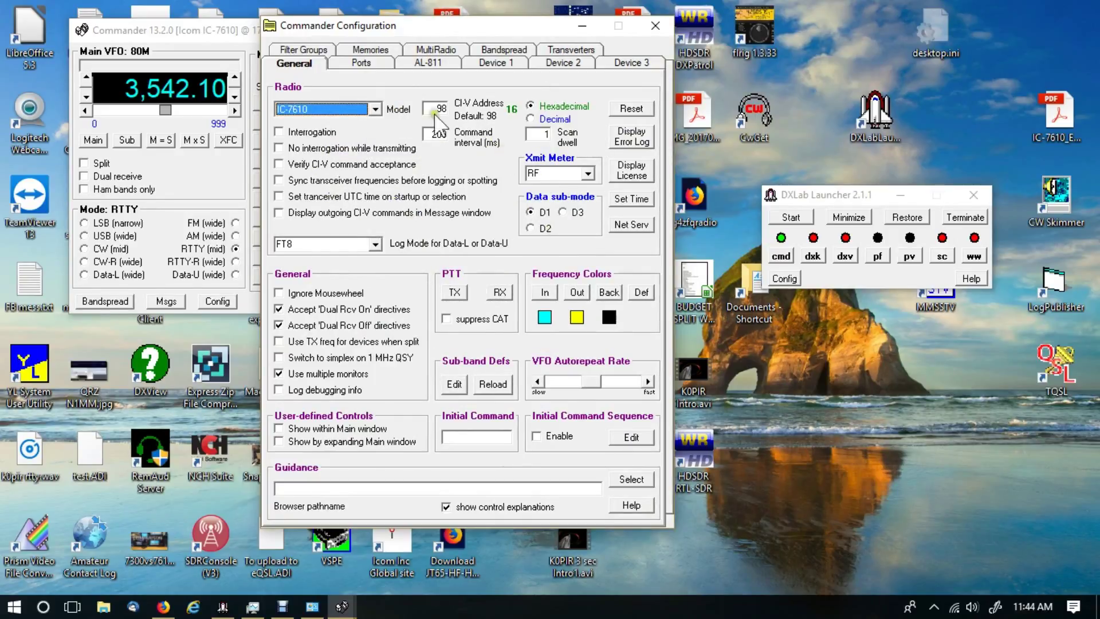
pyautogui.click(367, 63)
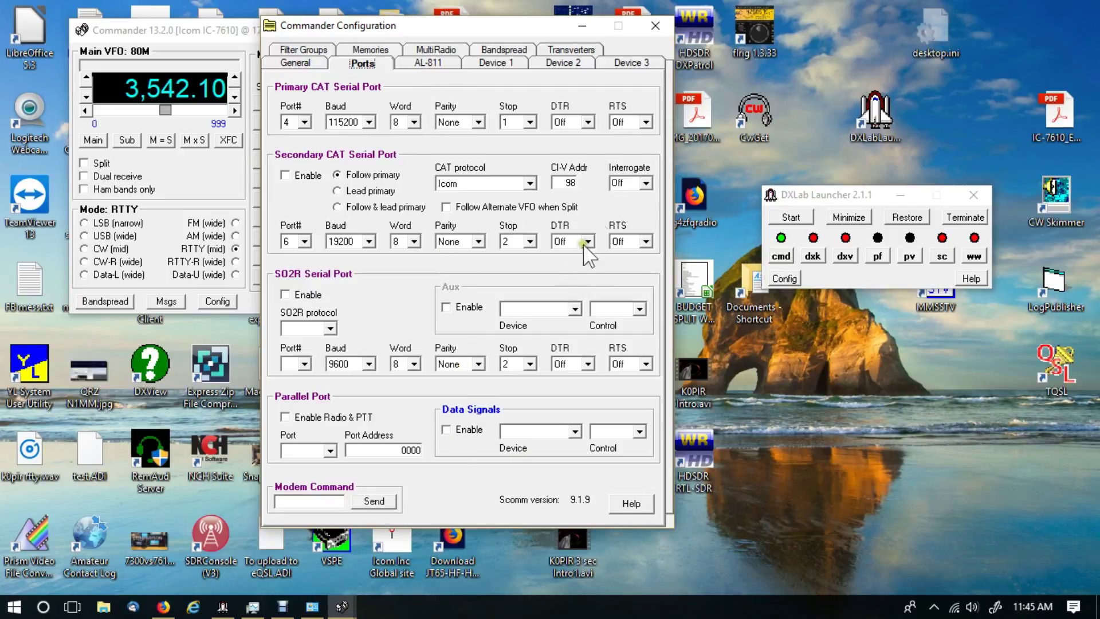
pyautogui.click(655, 27)
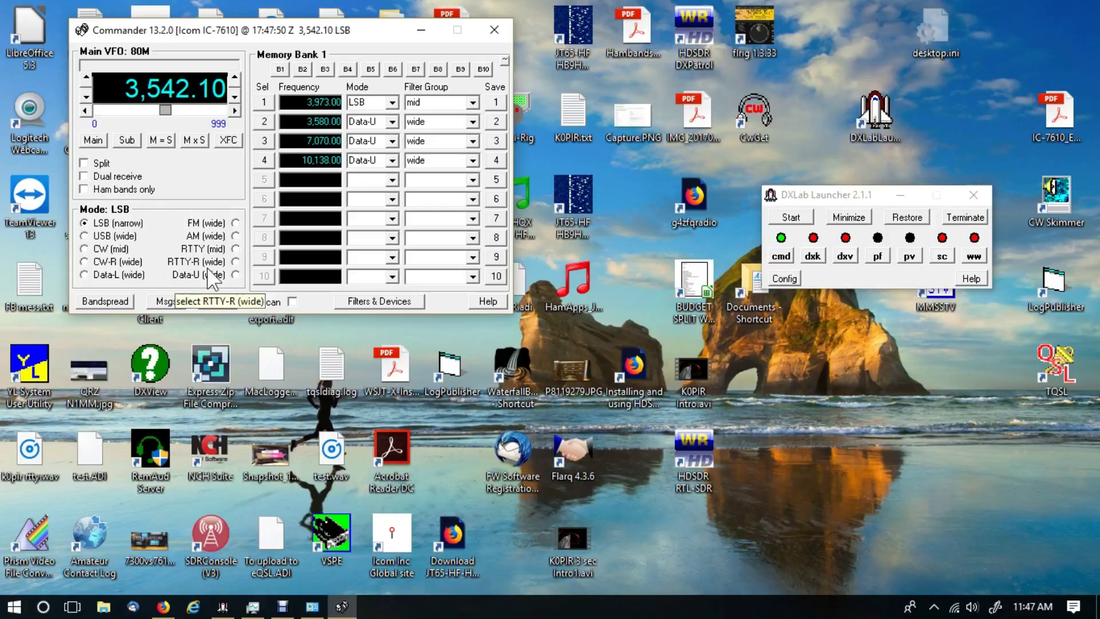
# Show Commander's filters and devices instead of the memory bank, and tune the main VFO to 3,939.00
pyautogui.click(357, 301)
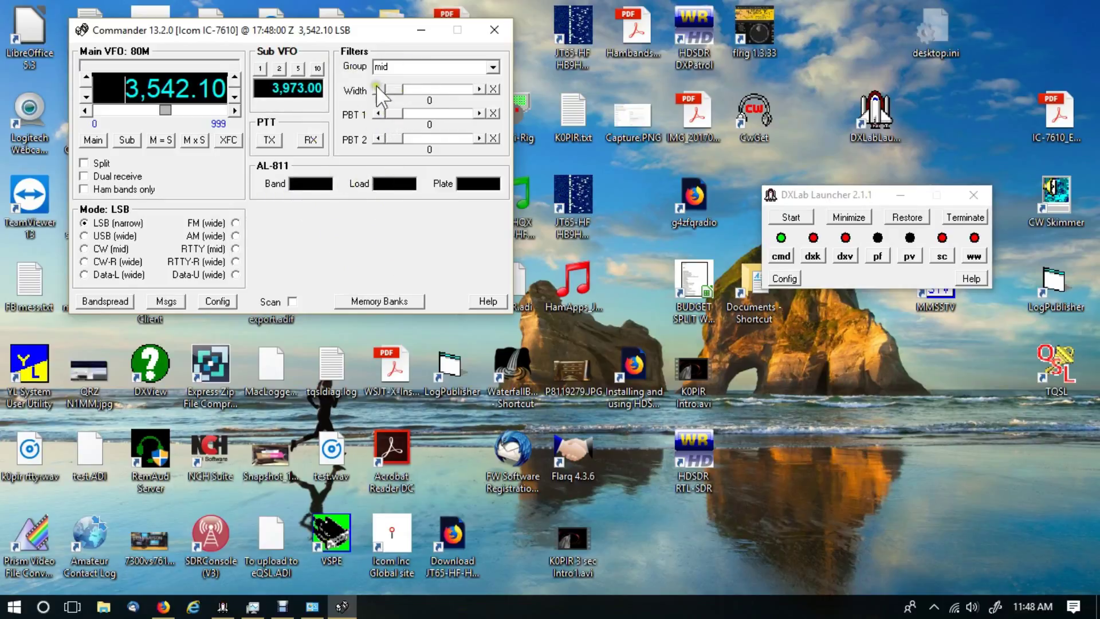
pyautogui.click(399, 234)
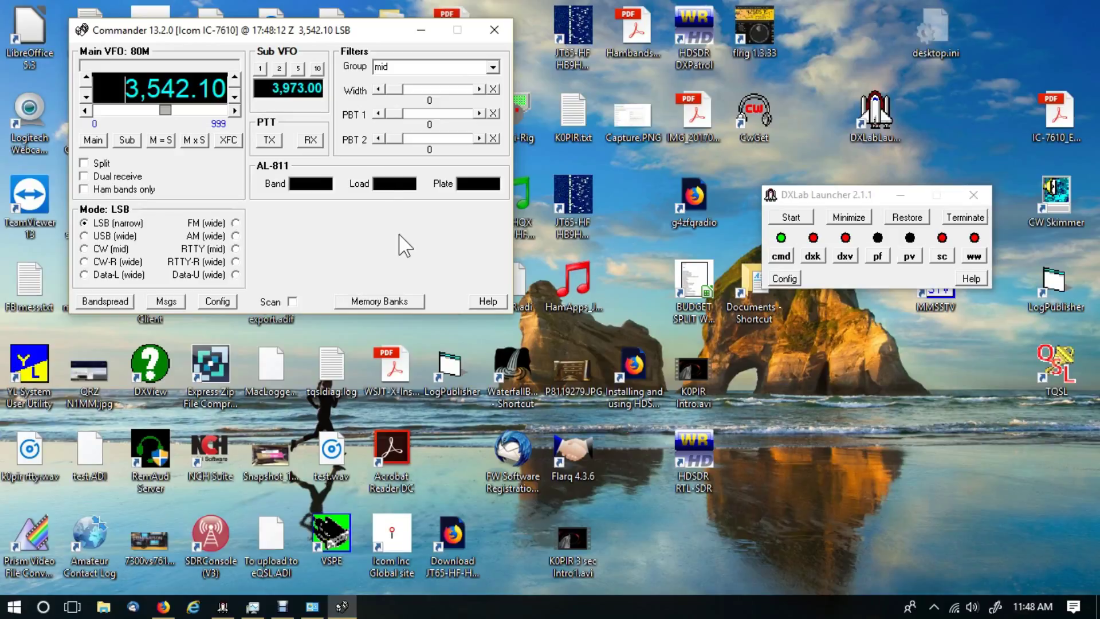
pyautogui.moveTo(314, 26); pyautogui.dragTo(253, 36)
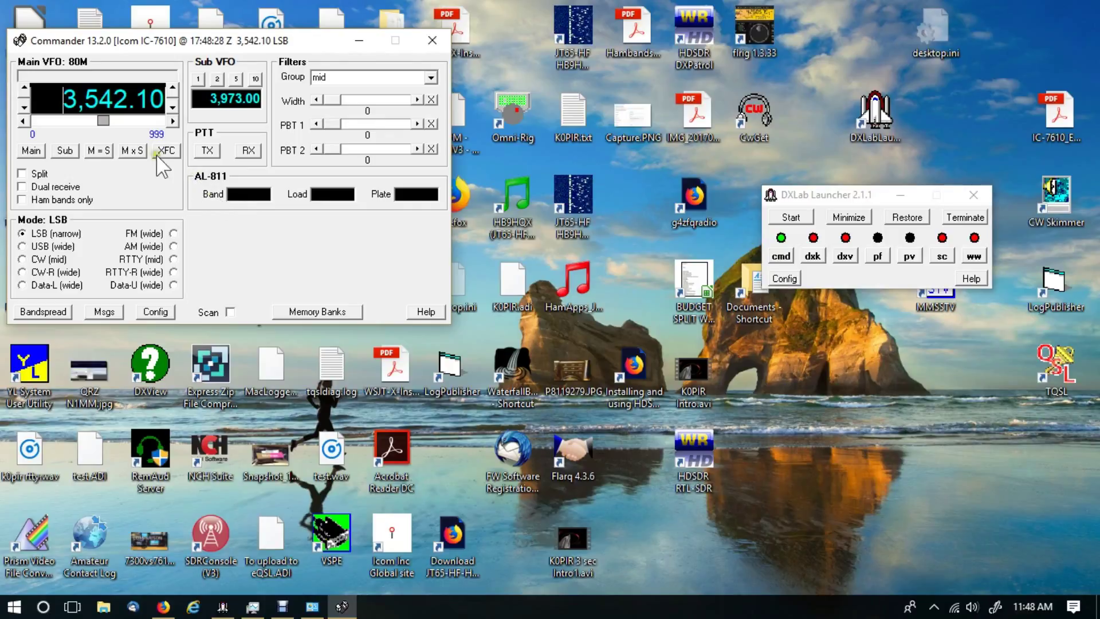
pyautogui.moveTo(103, 121); pyautogui.dragTo(152, 135)
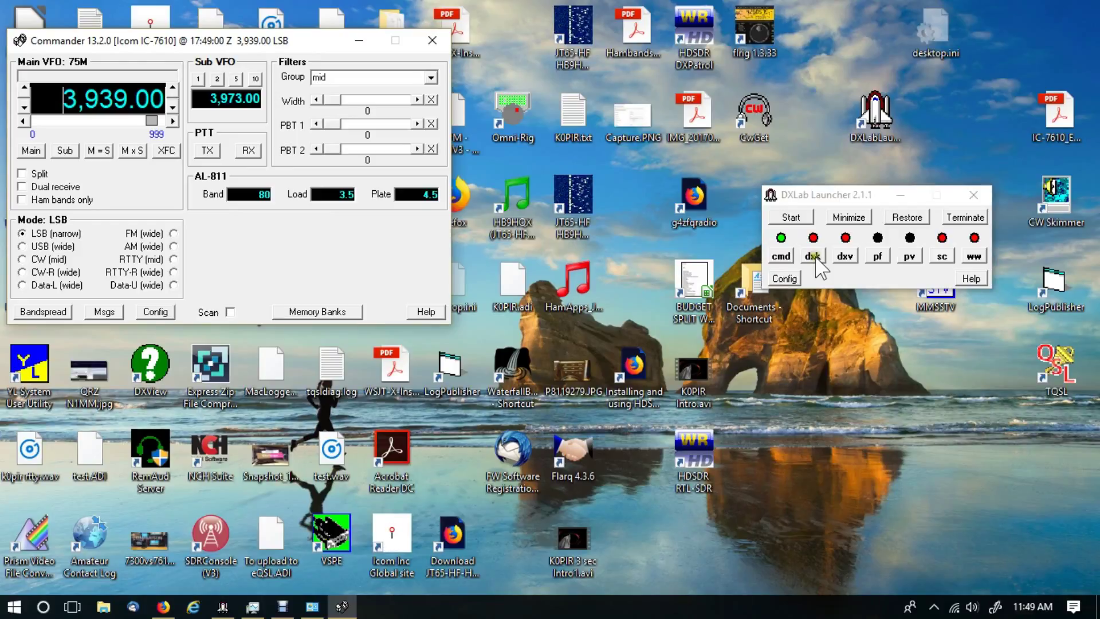
# Start DXKeeper from DXLab Launcher and shift the launcher window slightly aside
pyautogui.click(814, 257)
pyautogui.click(814, 257)
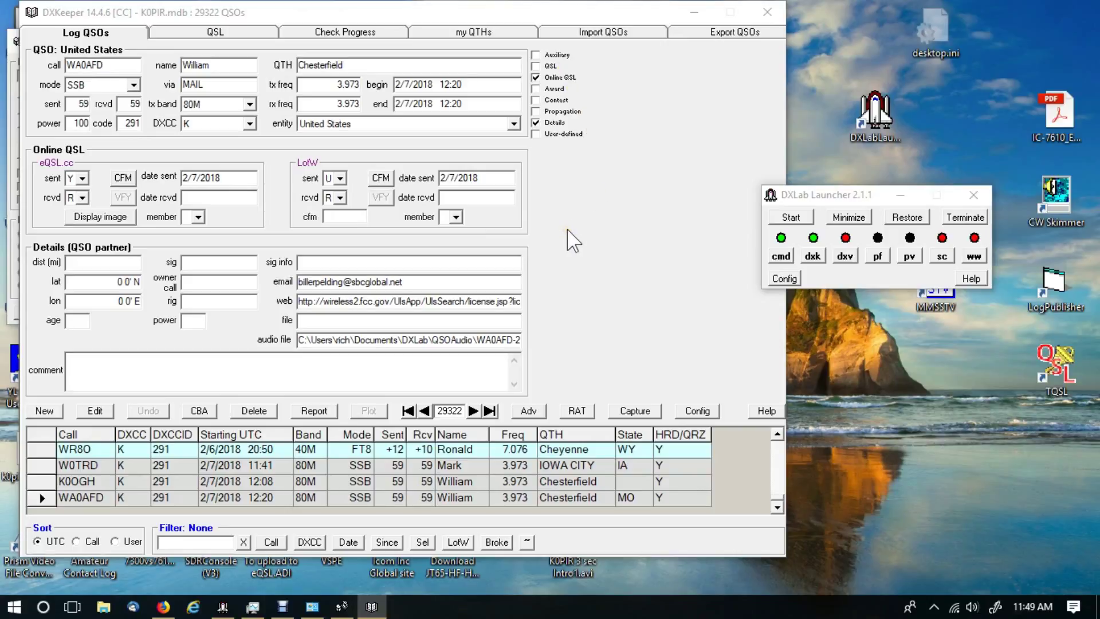
pyautogui.moveTo(820, 194); pyautogui.dragTo(855, 193)
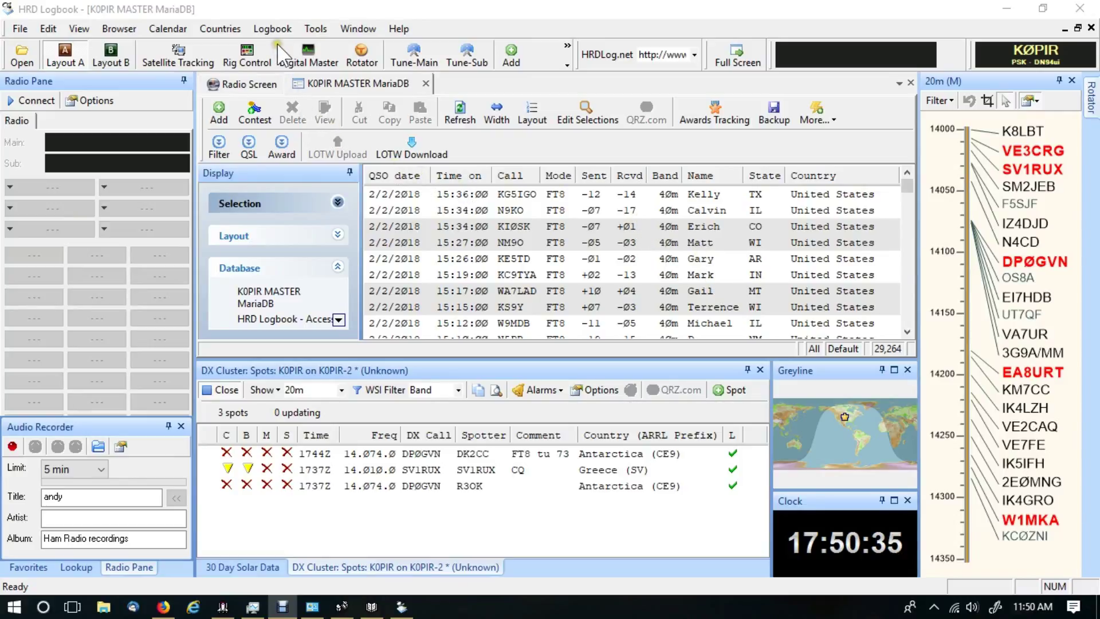
# In HRD Logbook, set up an ADIF (ADI) export to K0PIR Log.adi on the Desktop, replacing the existing file
pyautogui.click(255, 29)
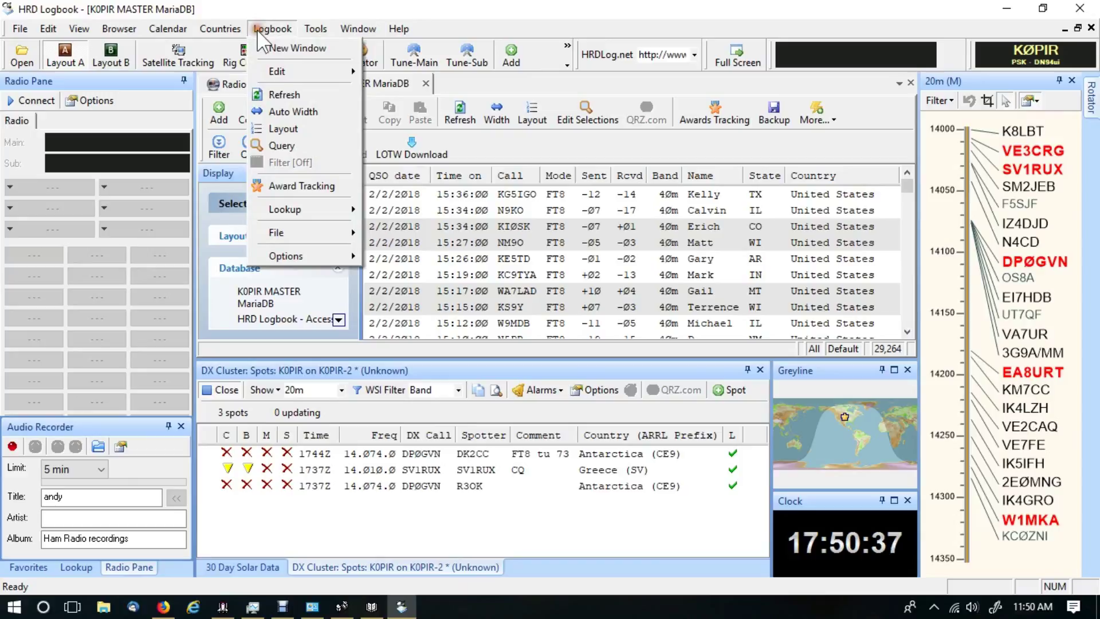
pyautogui.moveTo(264, 225)
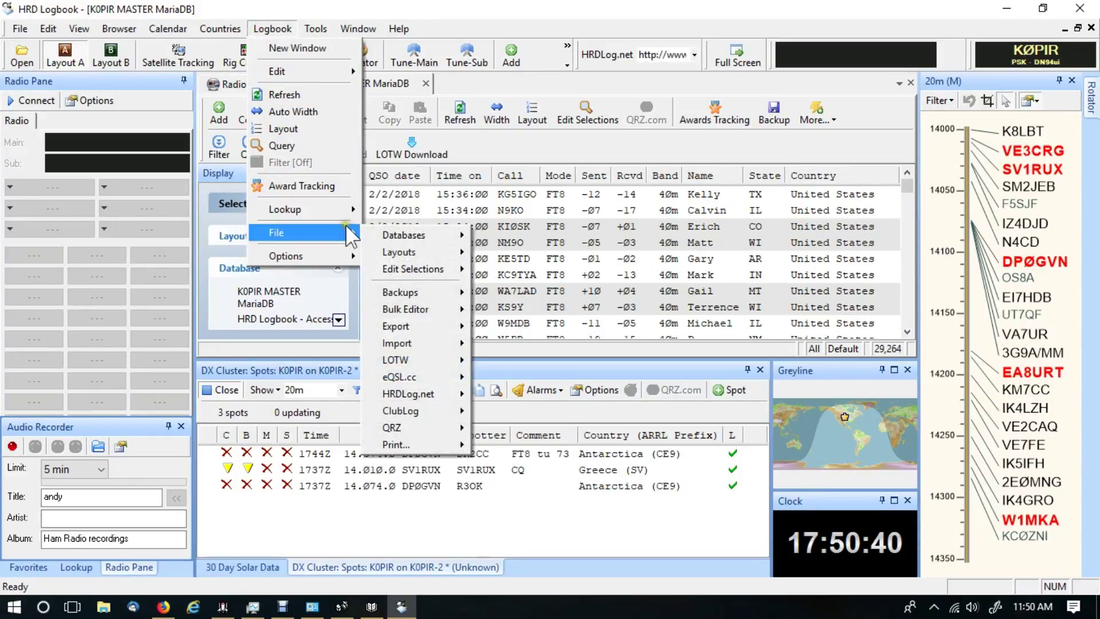
pyautogui.moveTo(401, 325)
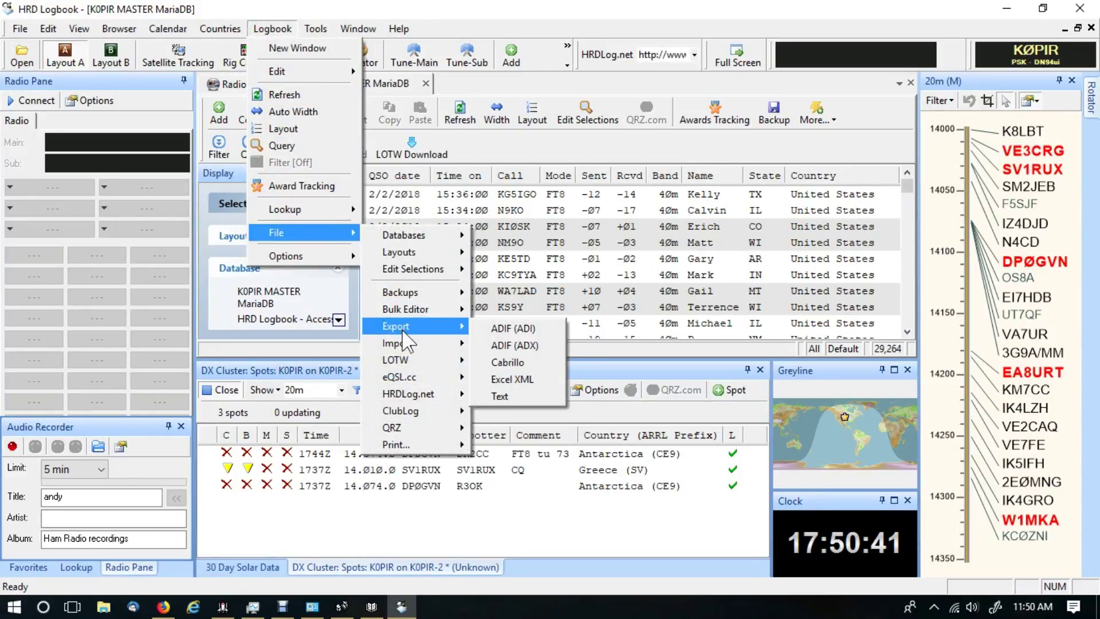
pyautogui.click(496, 331)
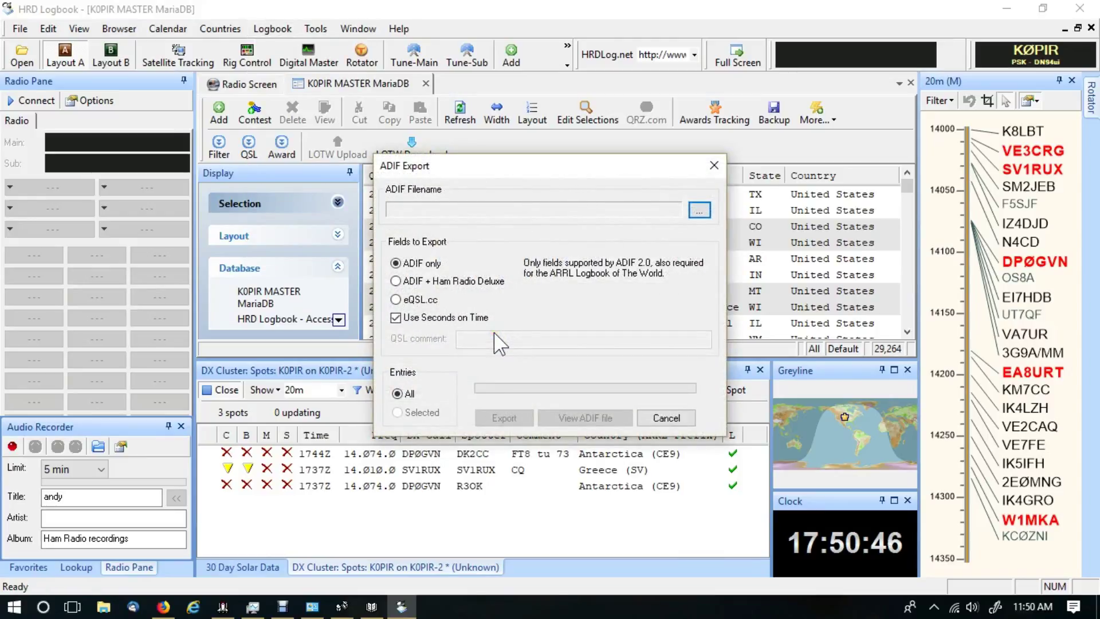
pyautogui.click(699, 209)
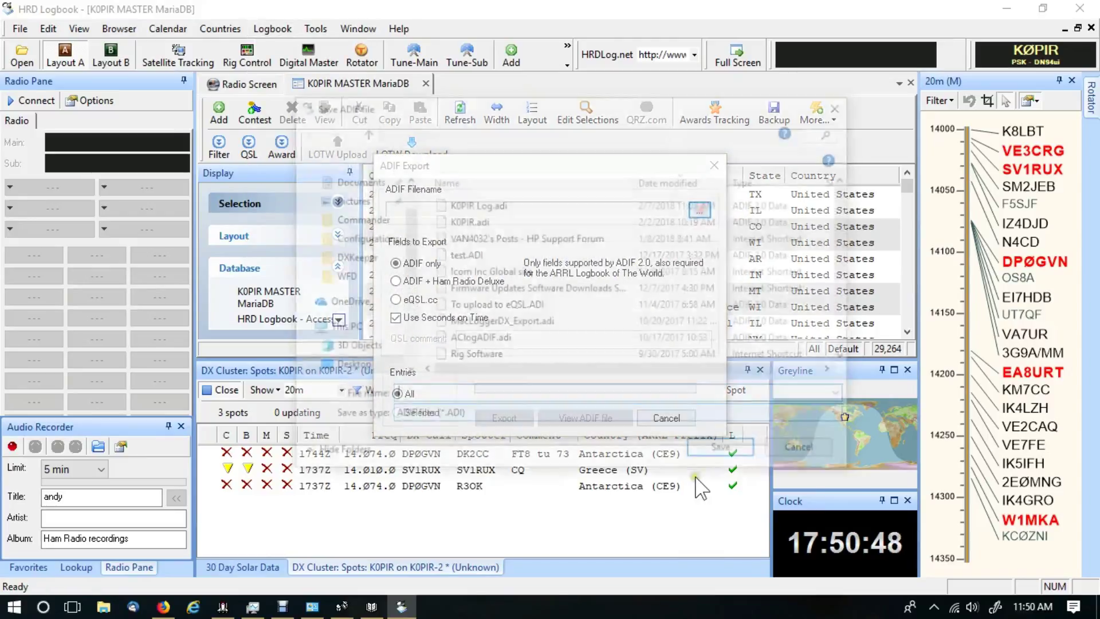
pyautogui.click(479, 205)
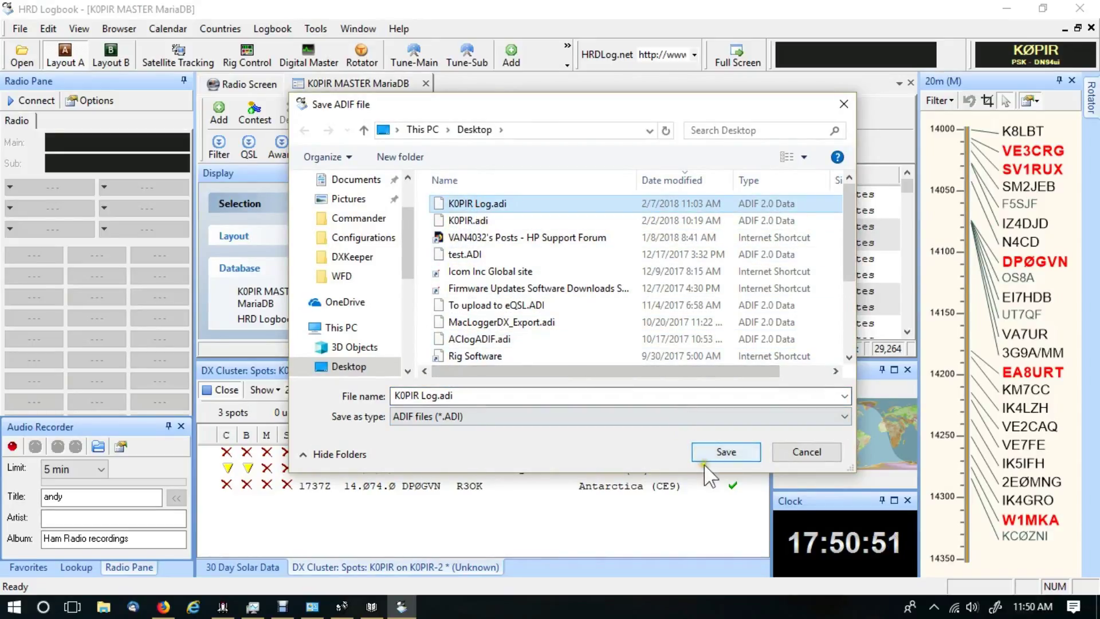
pyautogui.click(721, 453)
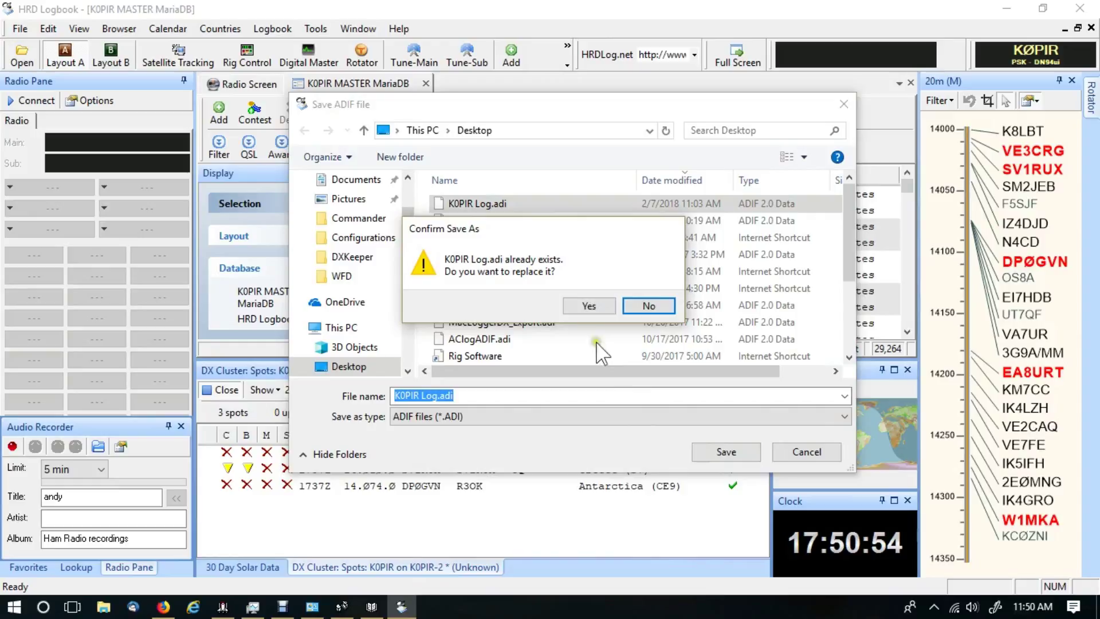
pyautogui.click(588, 307)
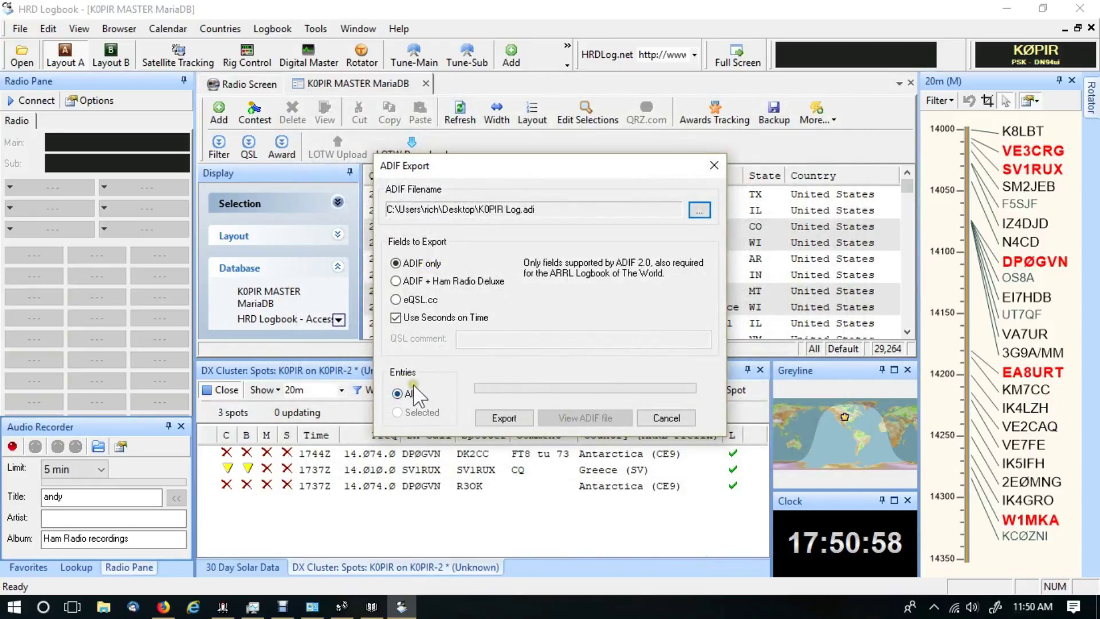
# Export all logbook entries to the chosen ADIF file and close HRD Logbook
pyautogui.click(505, 417)
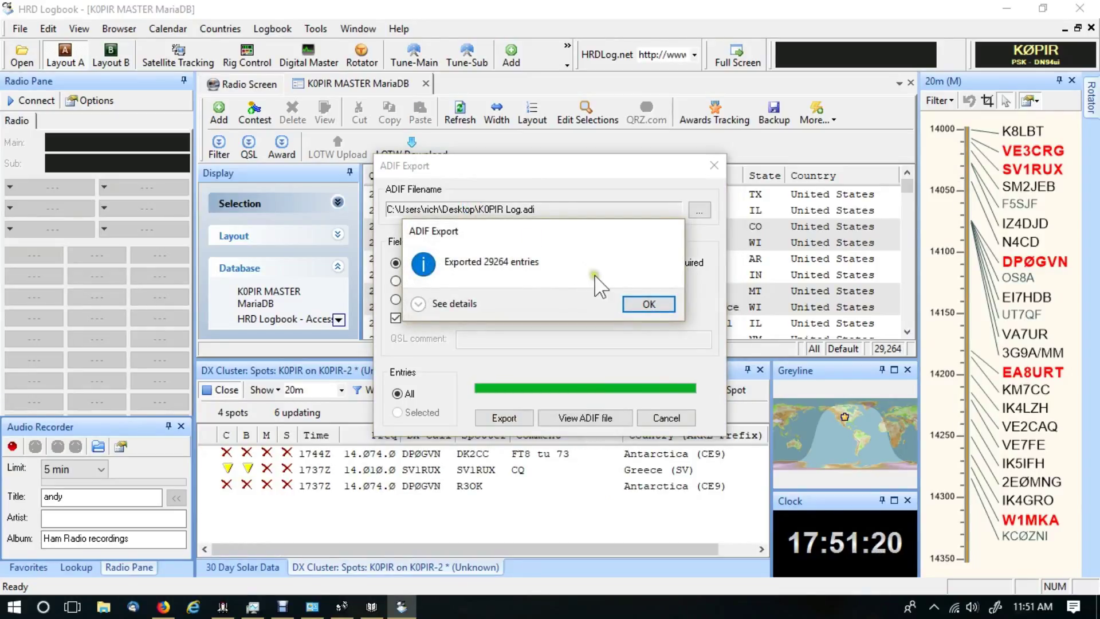
pyautogui.click(634, 302)
pyautogui.click(666, 419)
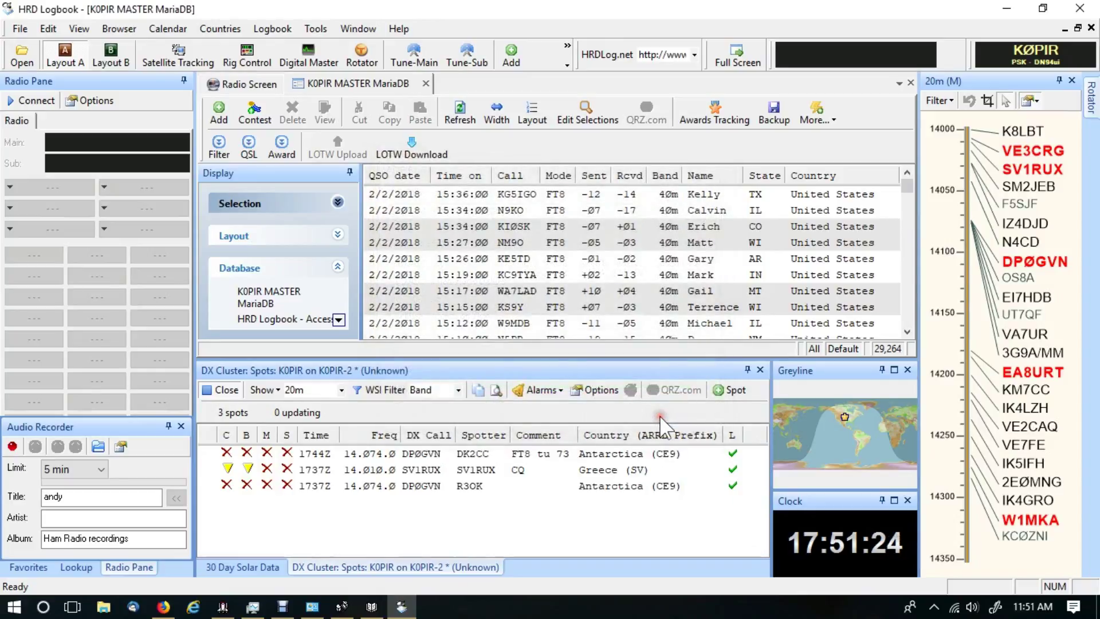
pyautogui.click(1079, 8)
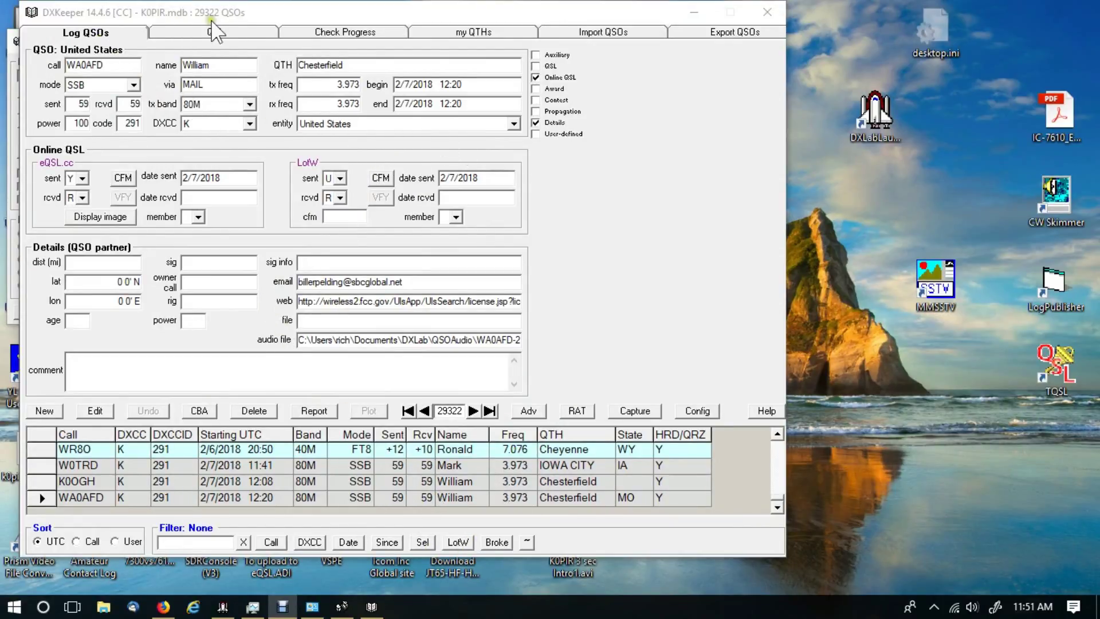
# In DXKeeper's station locations (my QTHs), add a blank entry and reselect the Home entry
pyautogui.click(467, 31)
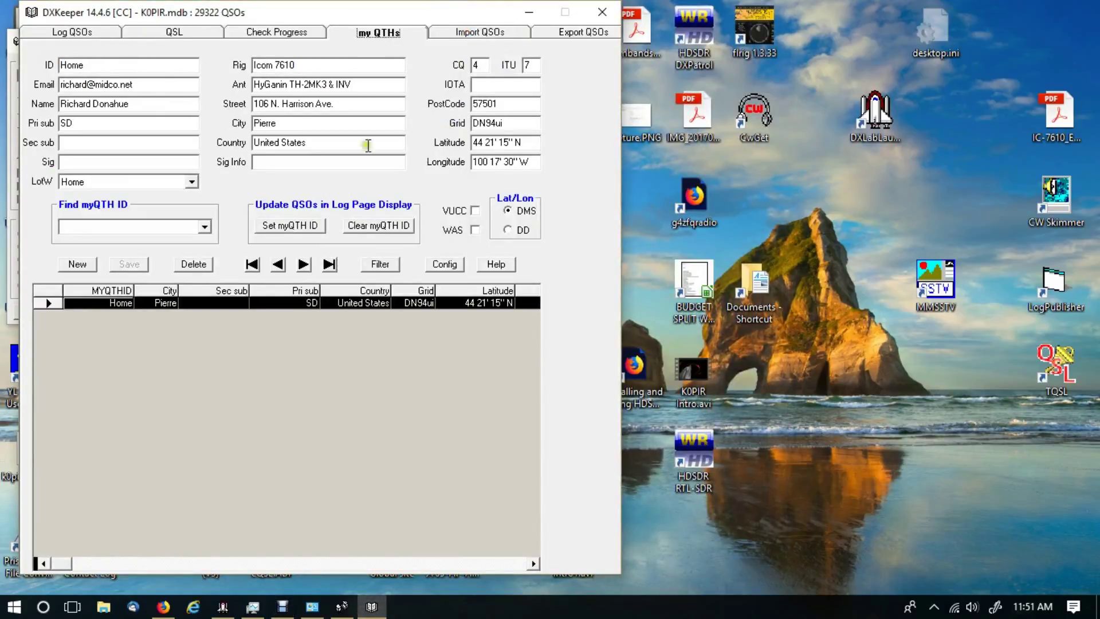
pyautogui.click(78, 265)
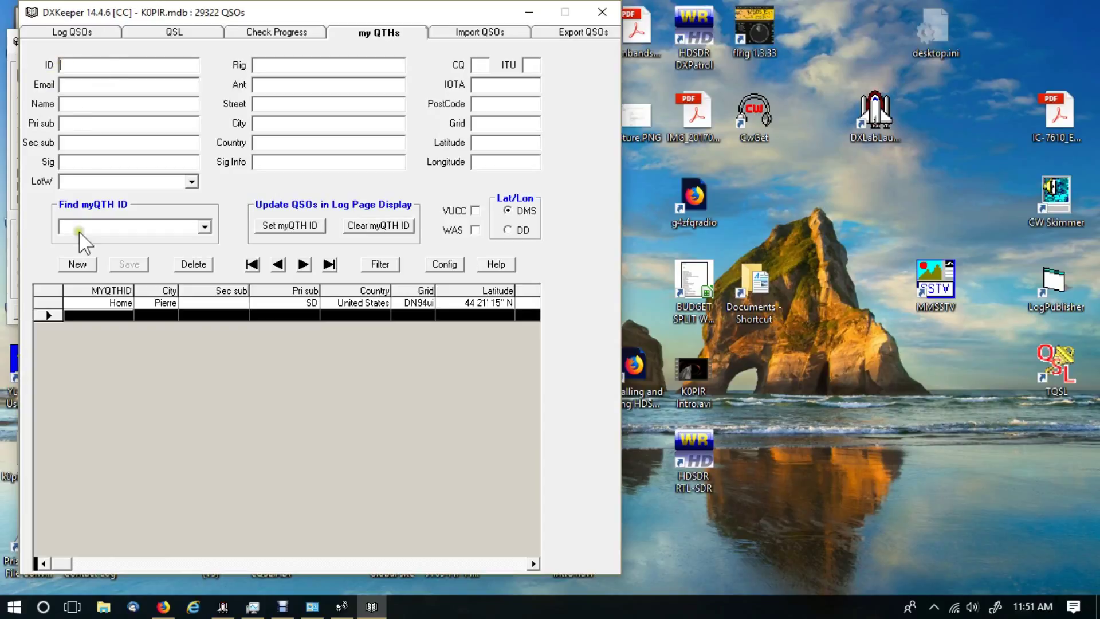
pyautogui.click(47, 302)
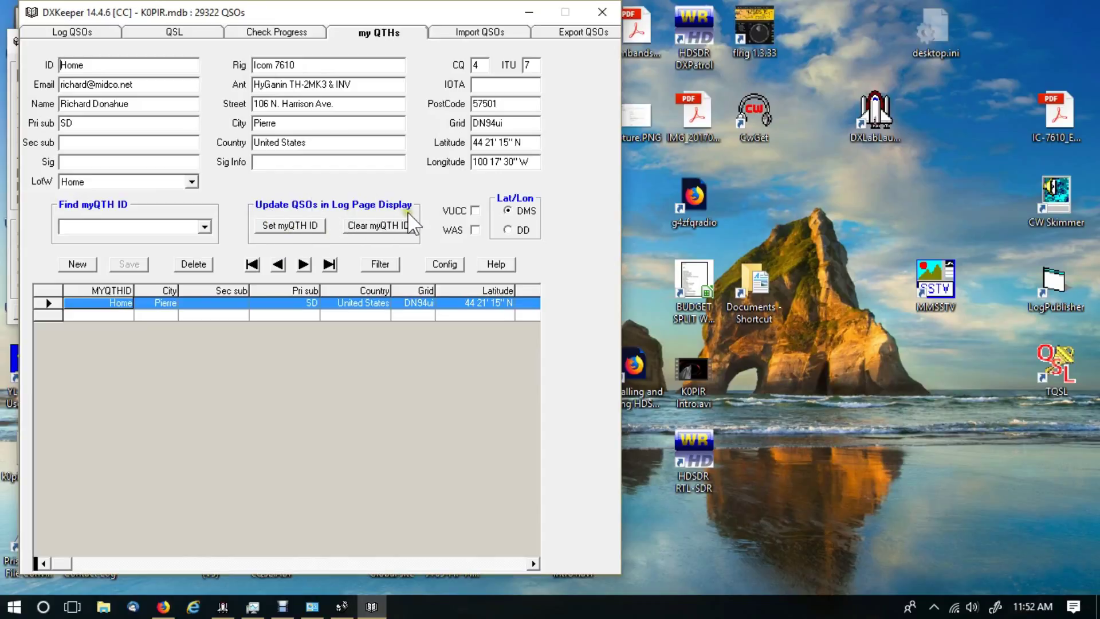
# Delete the blank entry from my QTHs, keeping the Home entry
pyautogui.click(47, 315)
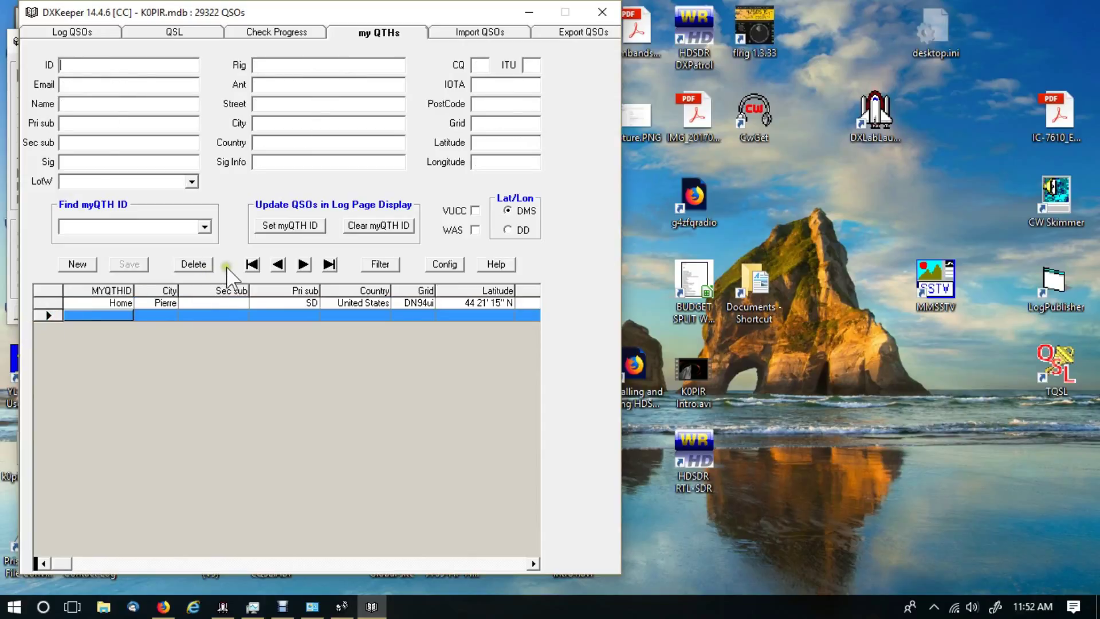
pyautogui.click(193, 264)
pyautogui.click(607, 355)
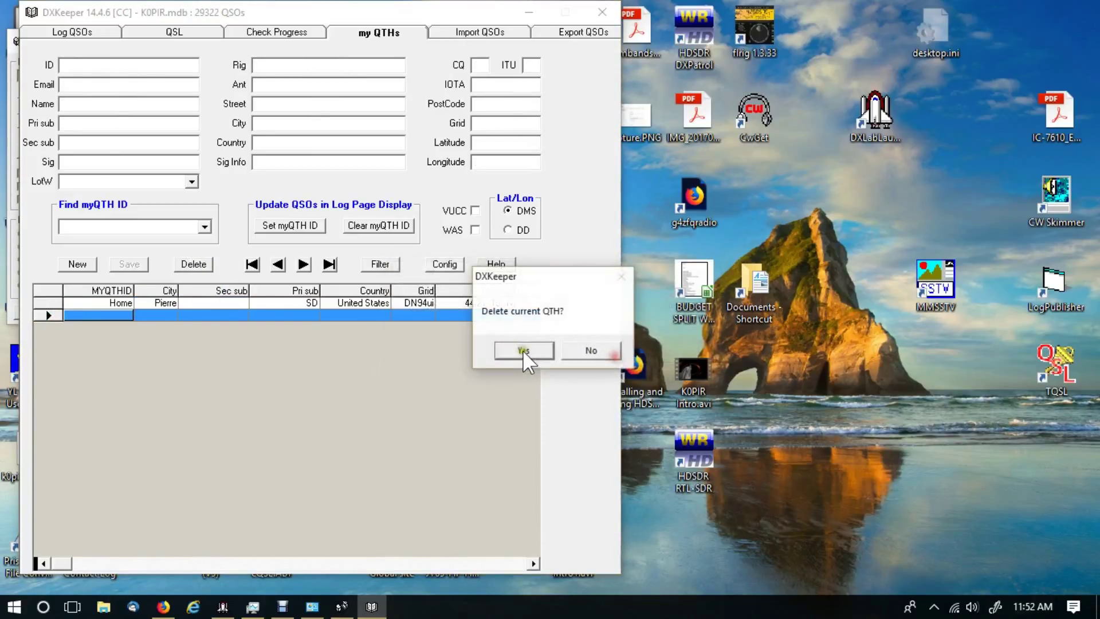
pyautogui.click(515, 349)
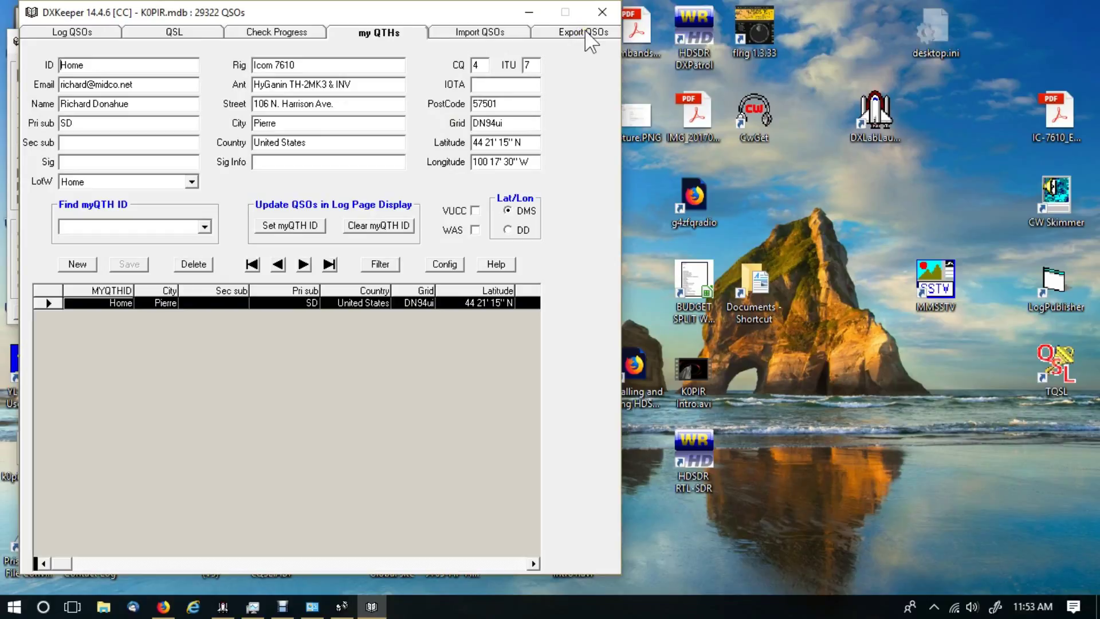
# Start a standard ADIF import, select K0PIR.adi in the N1MM Logger+ ExportFiles folder, and cancel the import
pyautogui.click(496, 32)
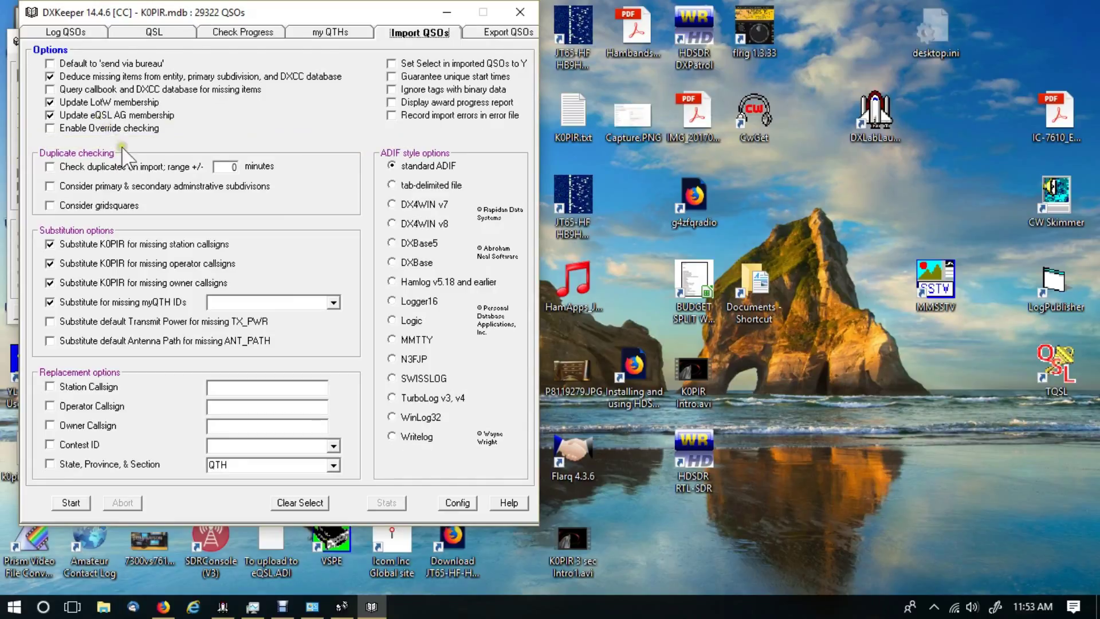
pyautogui.click(71, 502)
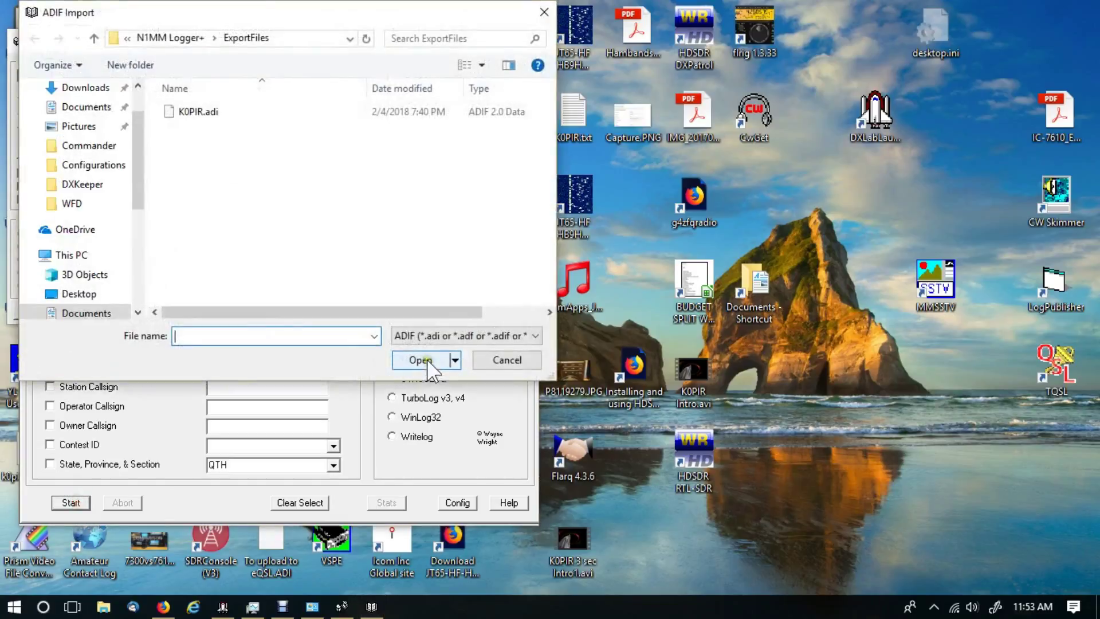
pyautogui.moveTo(458, 16); pyautogui.dragTo(994, 109)
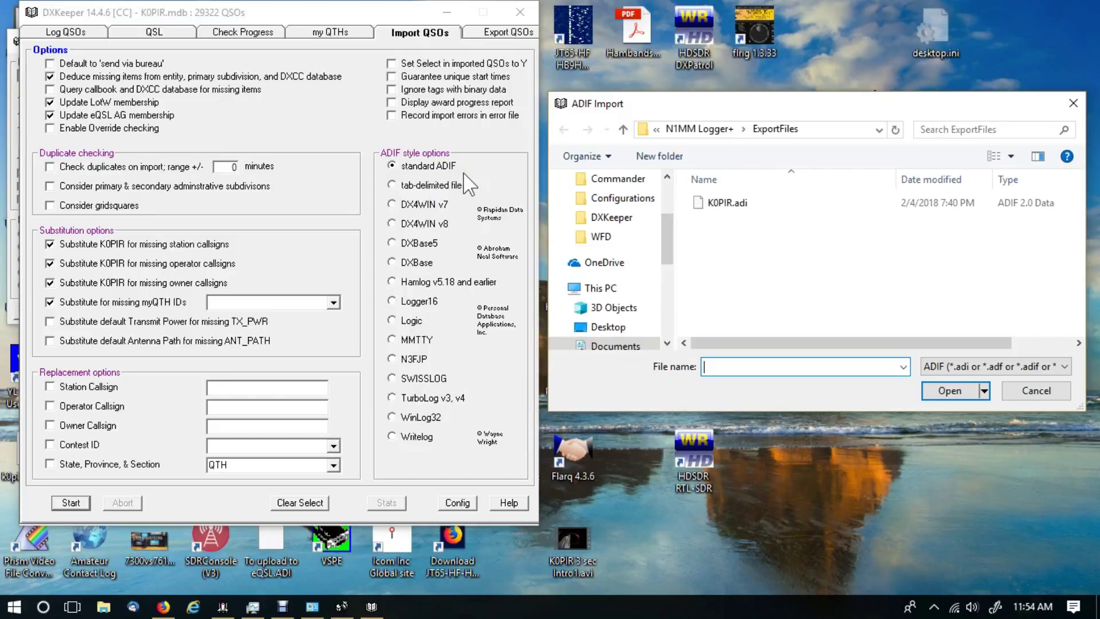
pyautogui.click(710, 204)
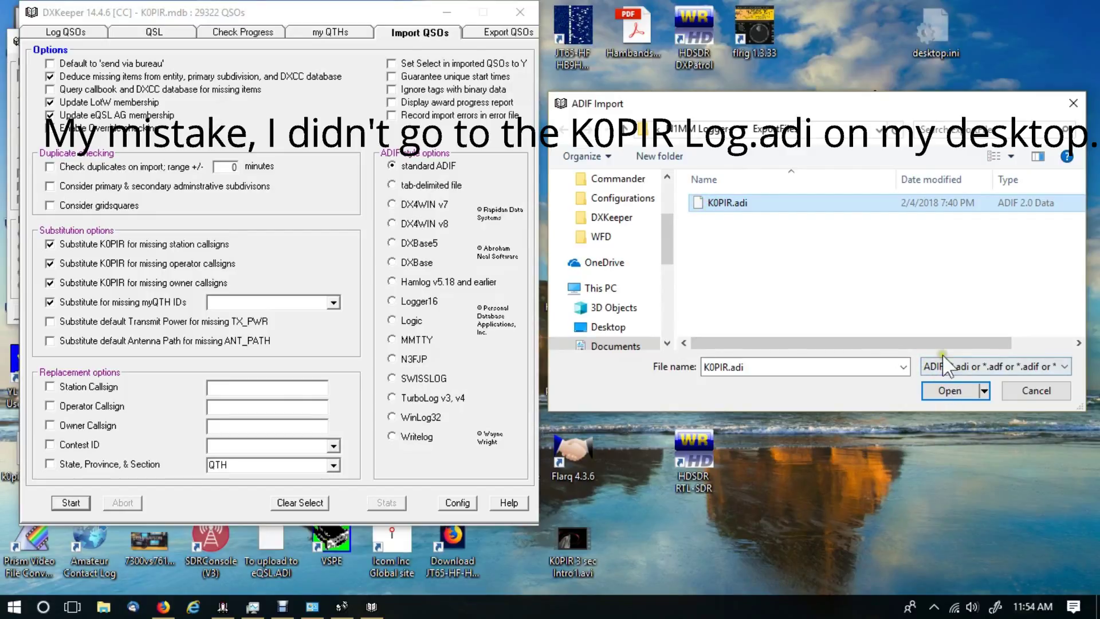
pyautogui.click(1025, 392)
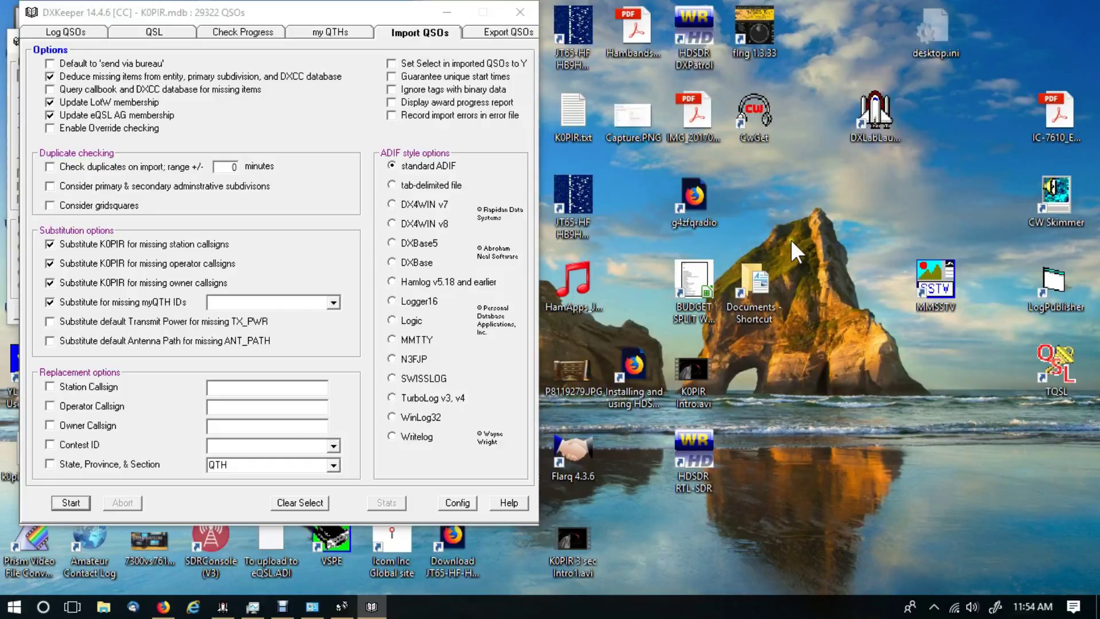
# From Log QSOs, review the log configuration, including the log file, backup folder, QTH defaults and Log Page Display items
pyautogui.click(76, 33)
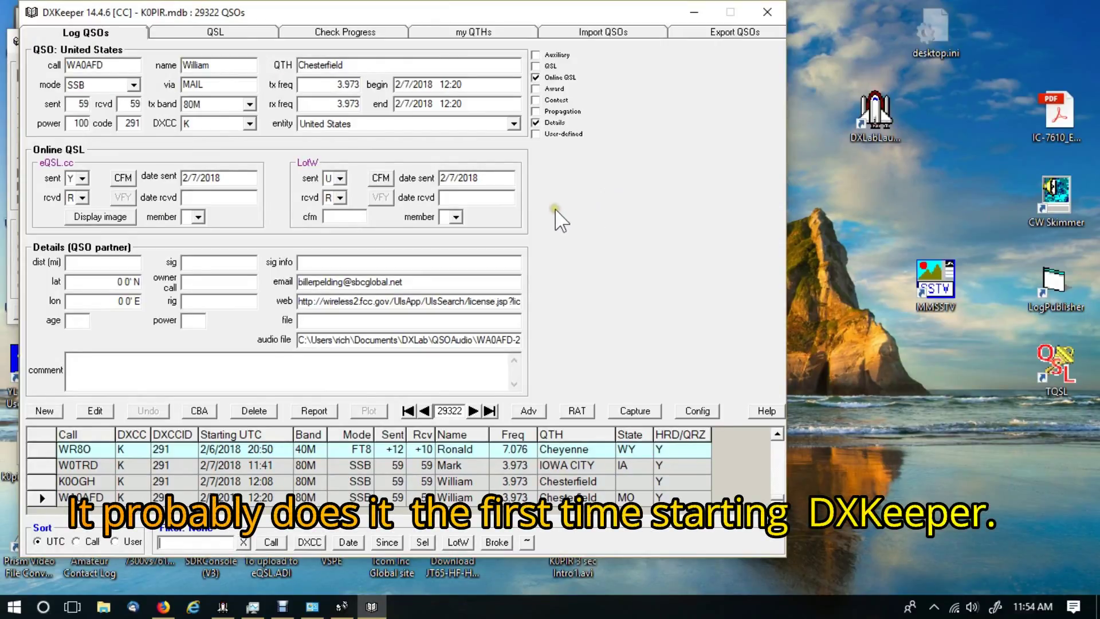
pyautogui.click(697, 410)
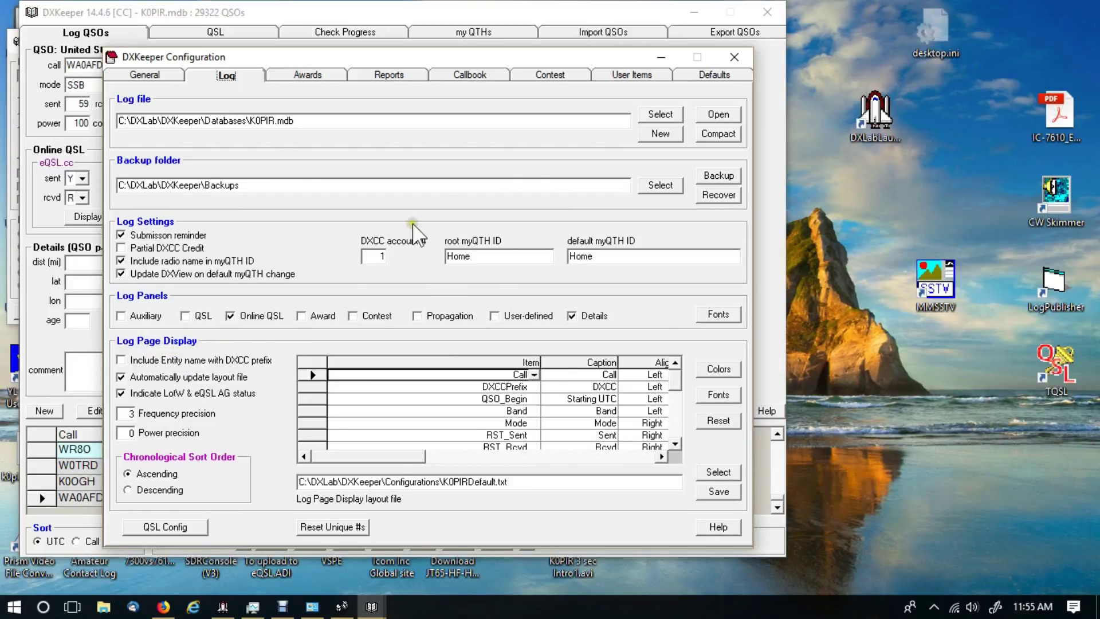
pyautogui.click(659, 57)
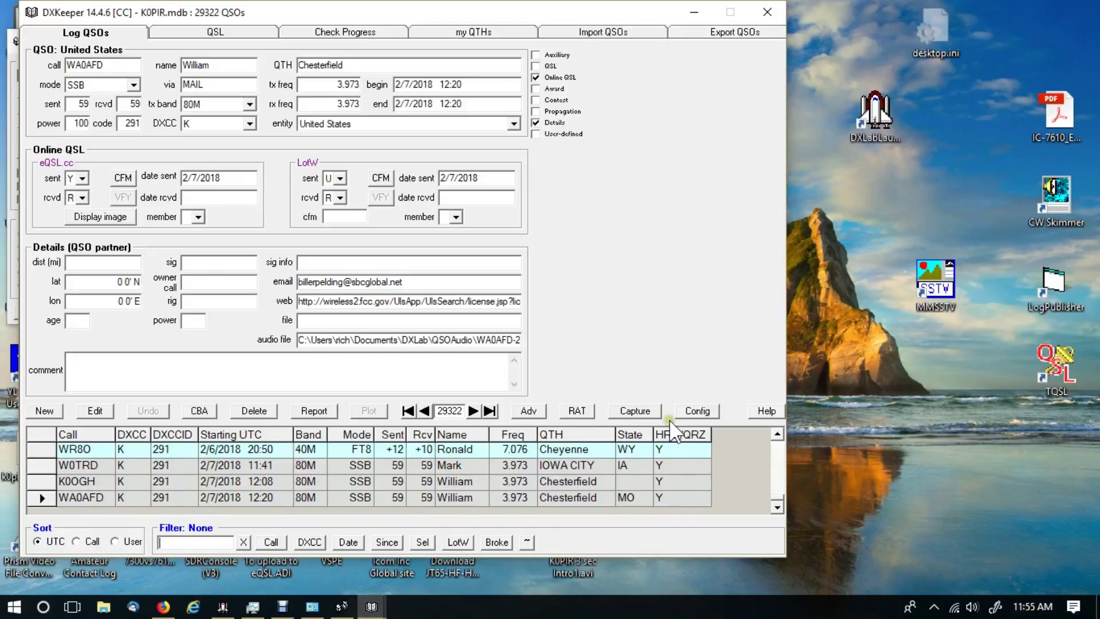
pyautogui.click(697, 411)
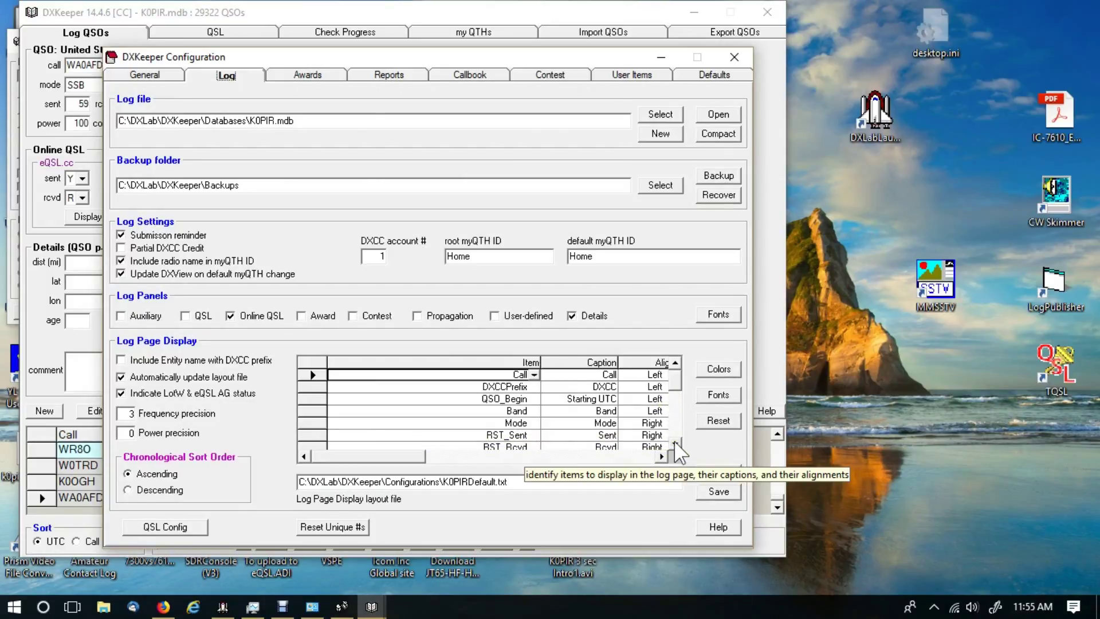
pyautogui.scroll(-1, 673, 440)
pyautogui.scroll(-1, 674, 440)
pyautogui.scroll(-3, 673, 440)
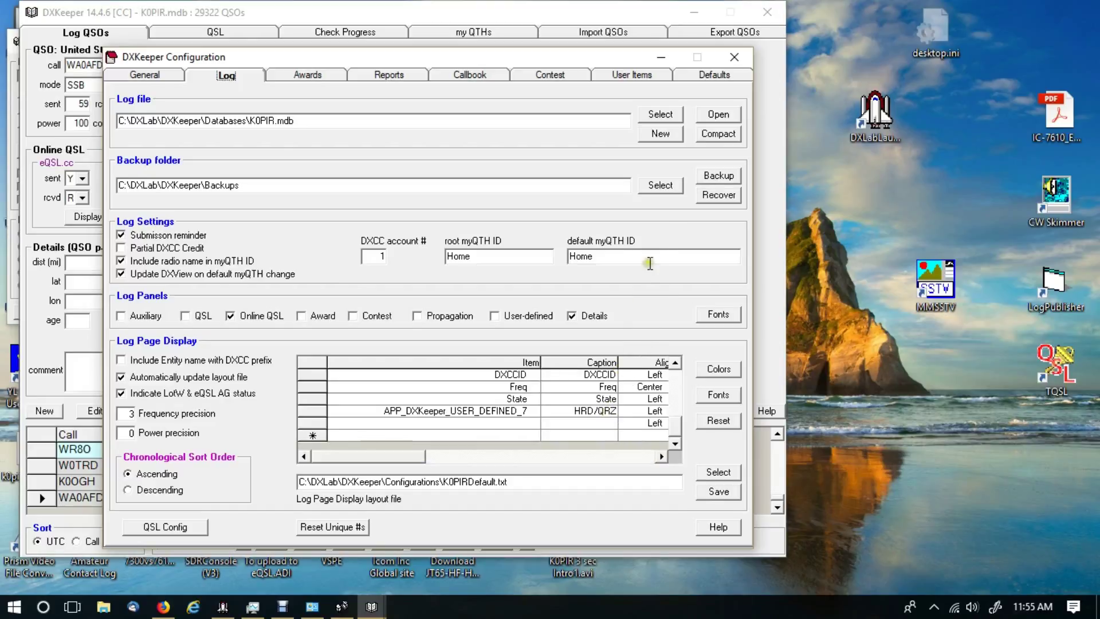
pyautogui.click(734, 56)
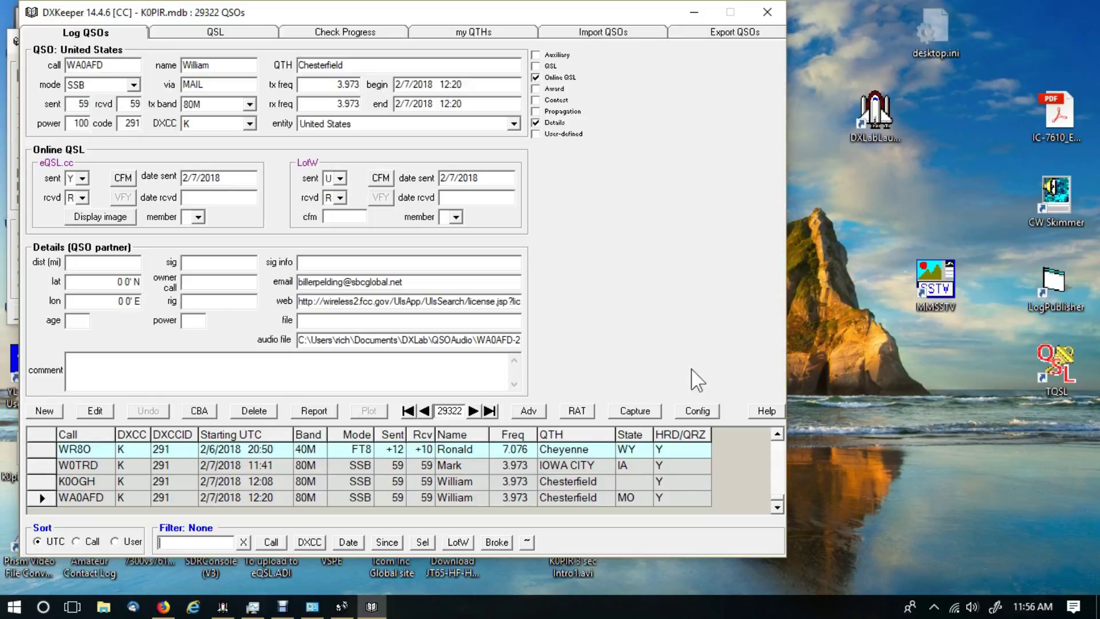
# Move the DXKeeper window aside to view Commander's radio display, and minimize Commander
pyautogui.moveTo(571, 11); pyautogui.dragTo(797, 31)
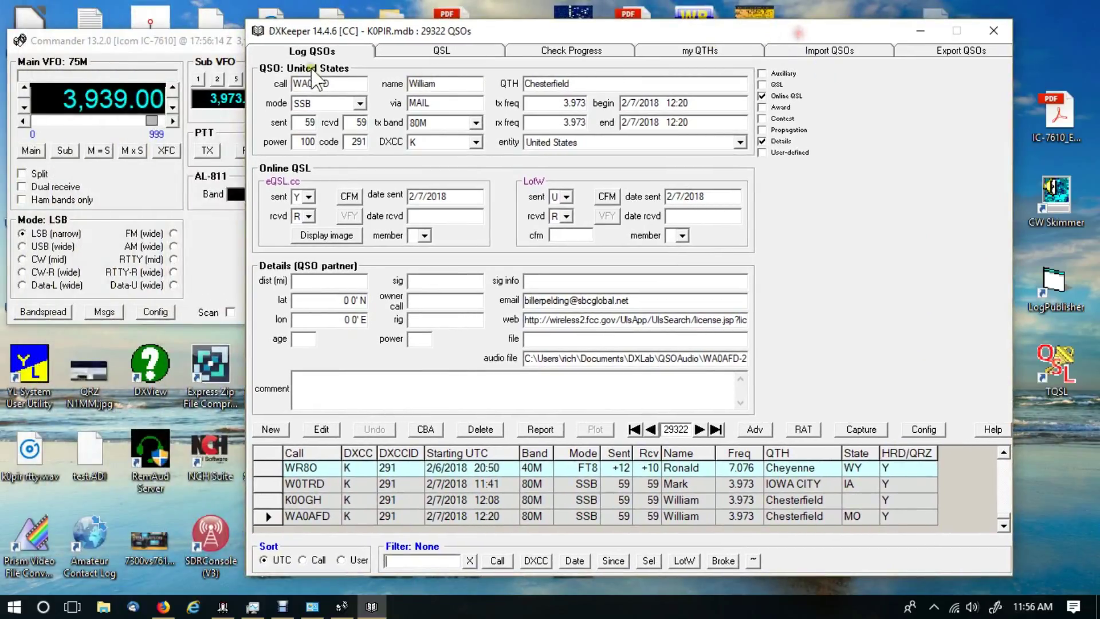
pyautogui.click(197, 41)
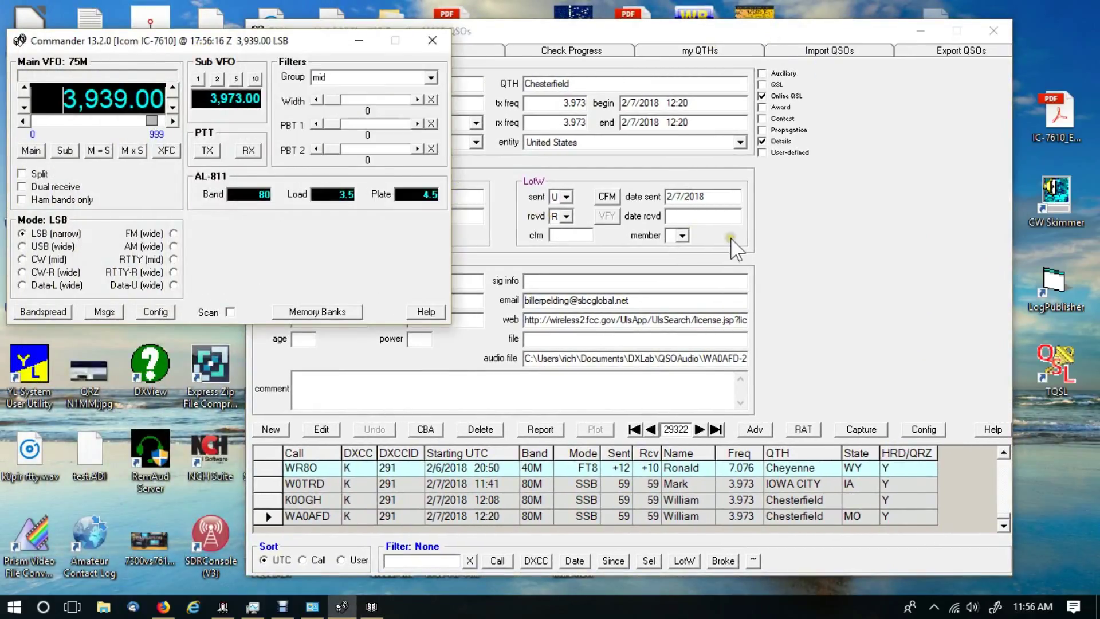
pyautogui.click(359, 40)
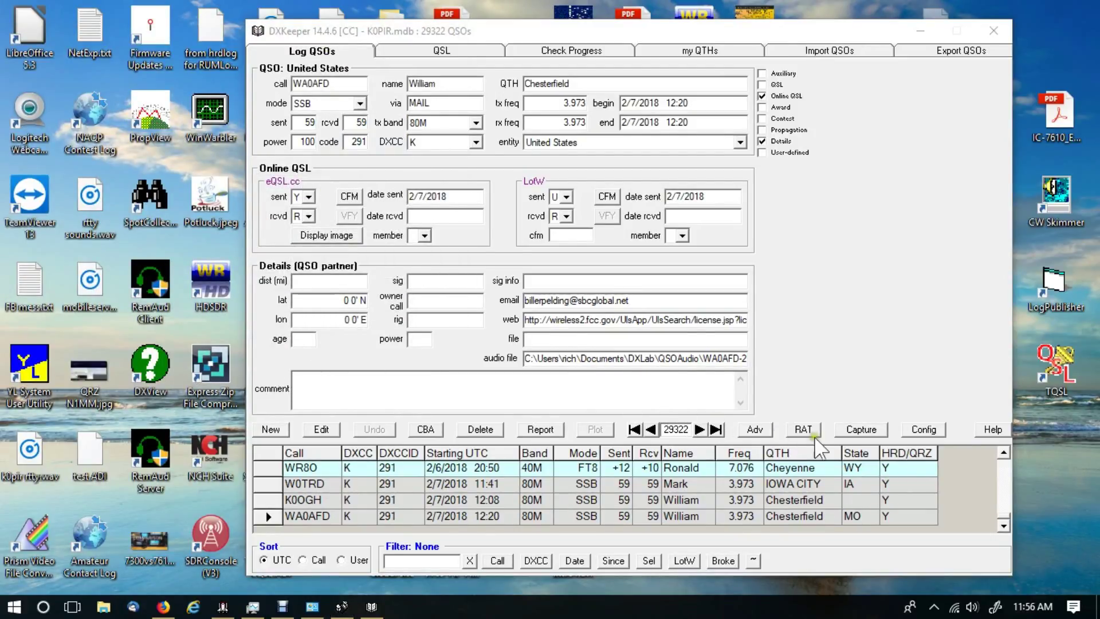
pyautogui.click(859, 431)
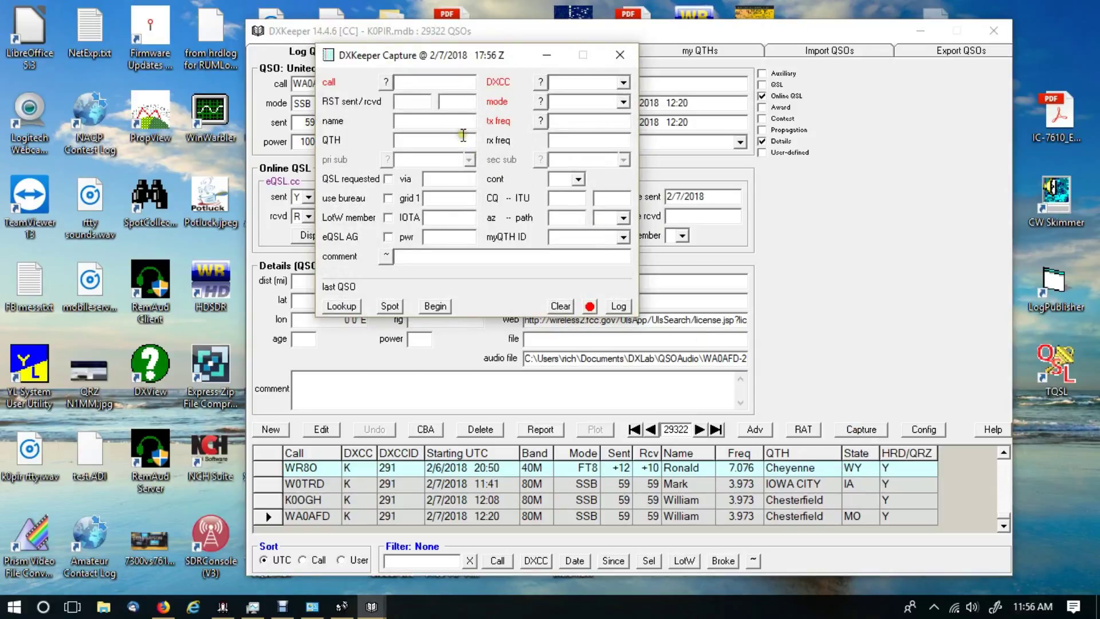
pyautogui.write('KU9S')
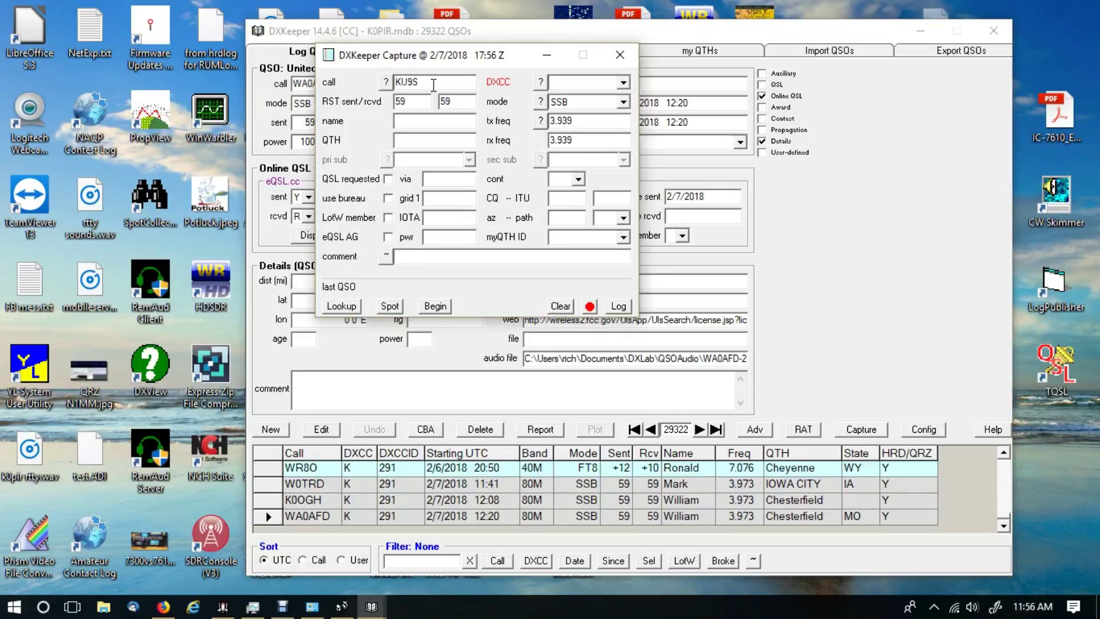
pyautogui.press('Tab')
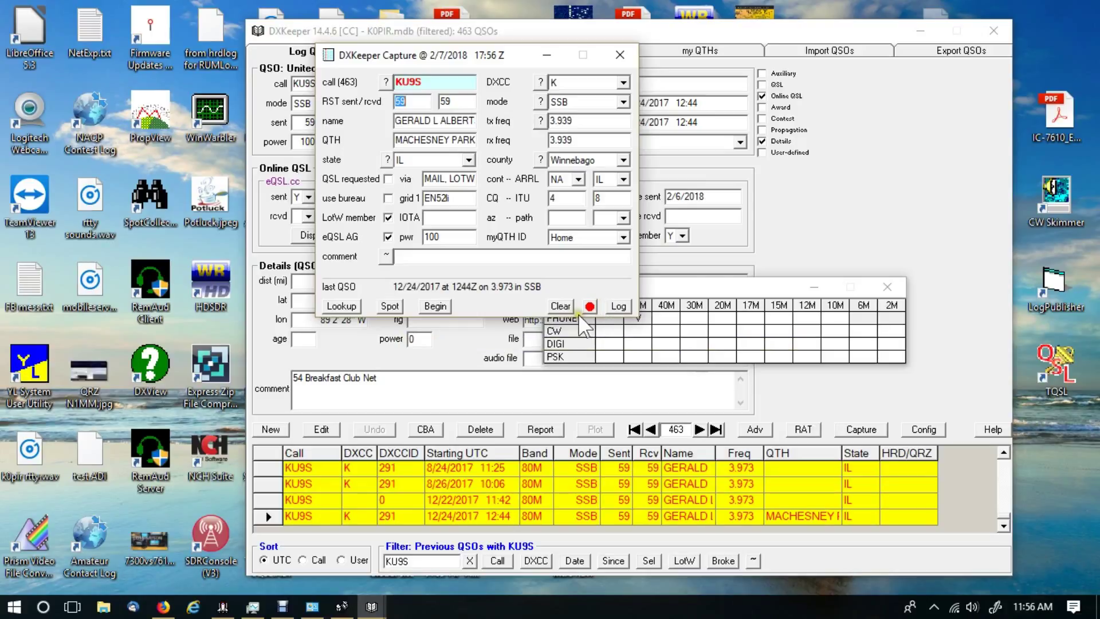
# Clear and close the Capture window, and minimize the KU9S Progress window
pyautogui.click(564, 305)
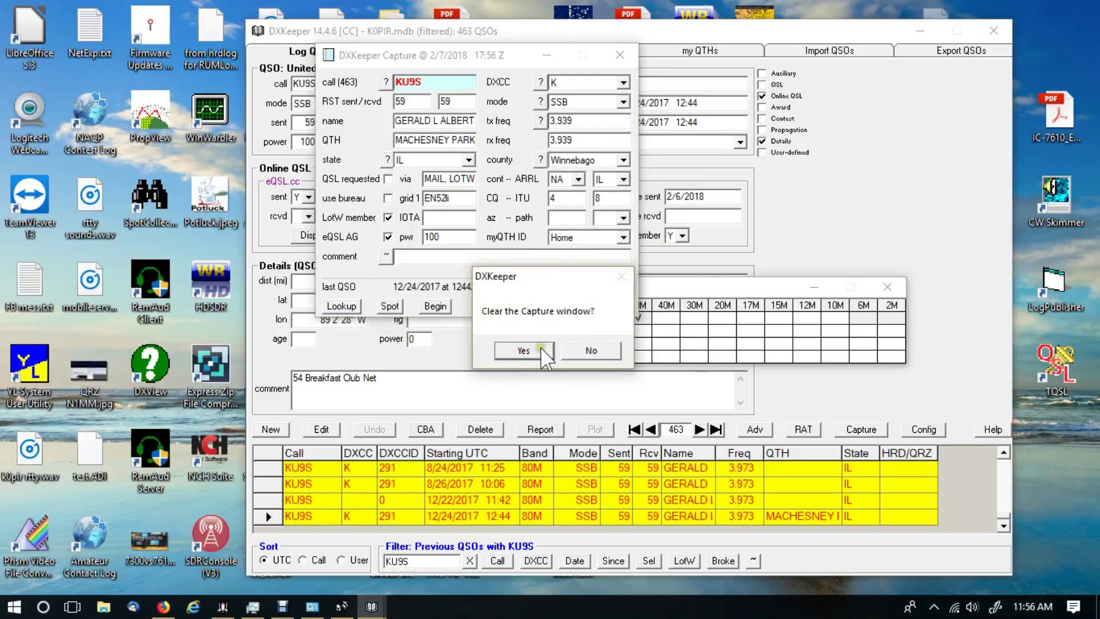
pyautogui.click(523, 350)
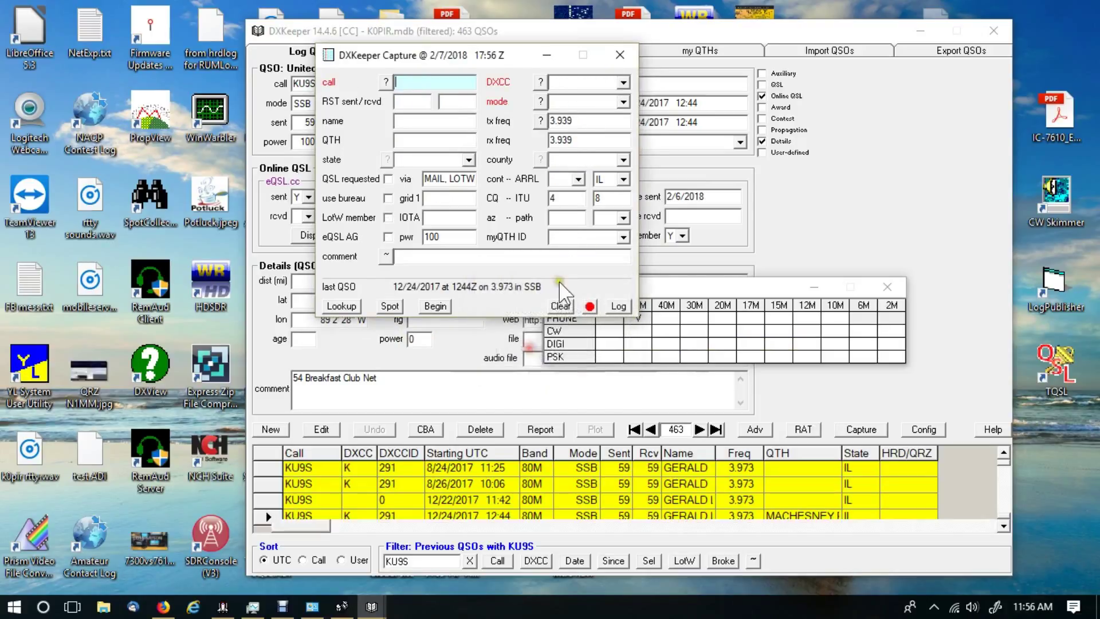
pyautogui.click(620, 55)
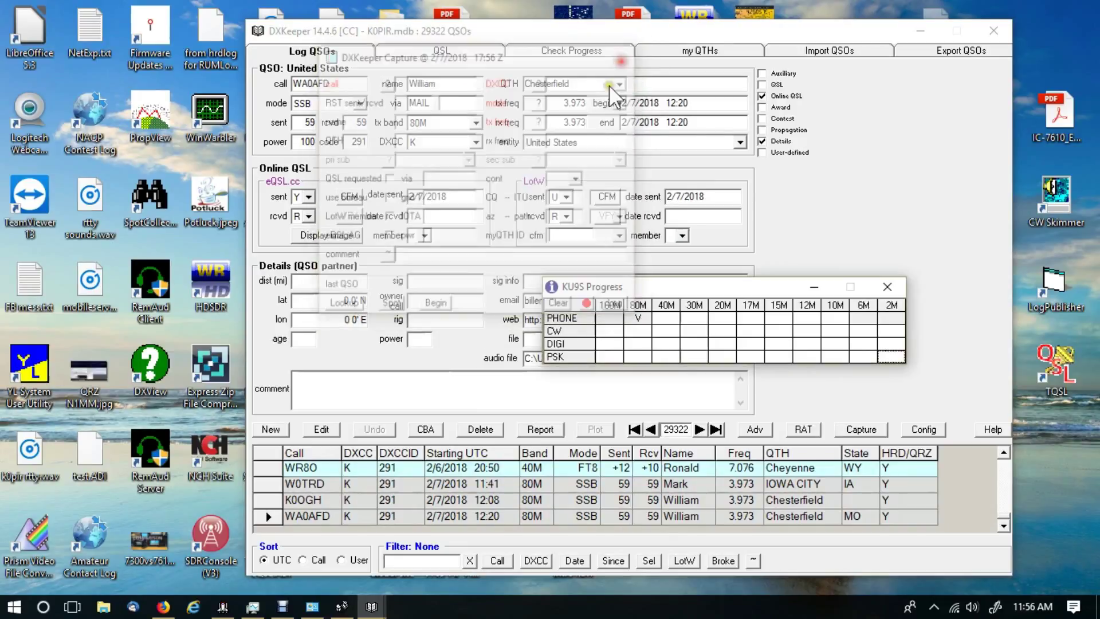
pyautogui.click(814, 287)
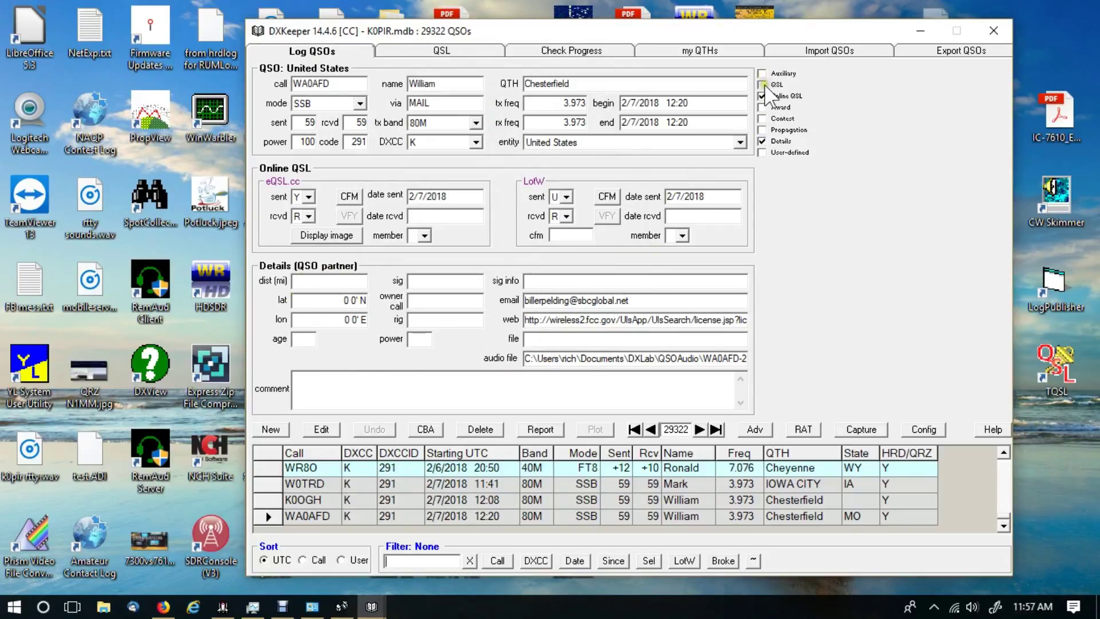
pyautogui.click(763, 141)
pyautogui.click(763, 141)
pyautogui.doubleClick(546, 358)
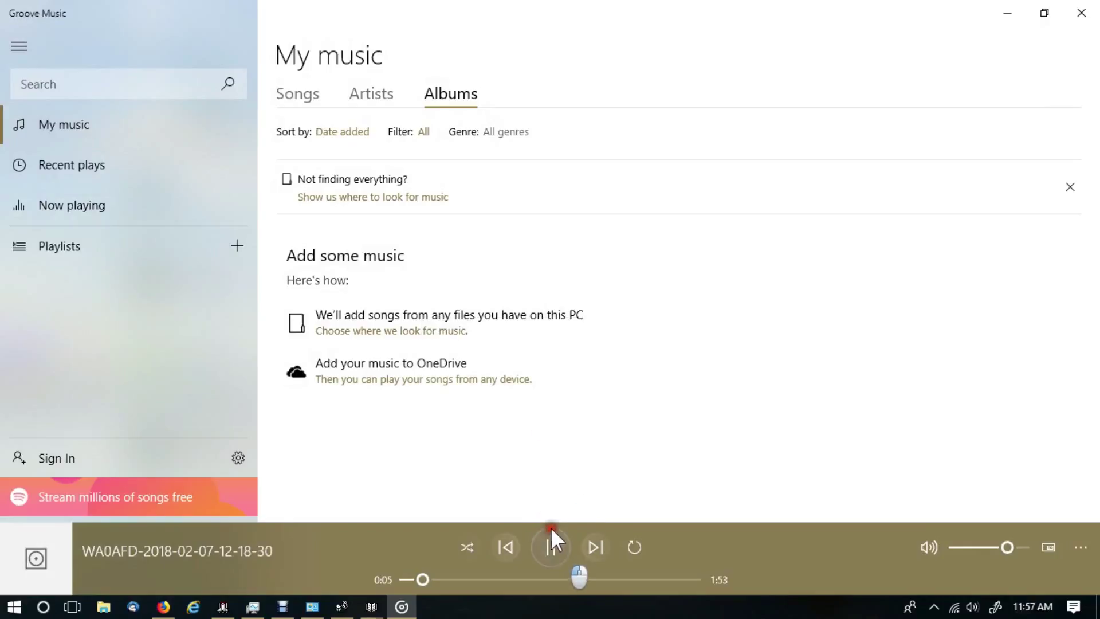
pyautogui.click(1080, 12)
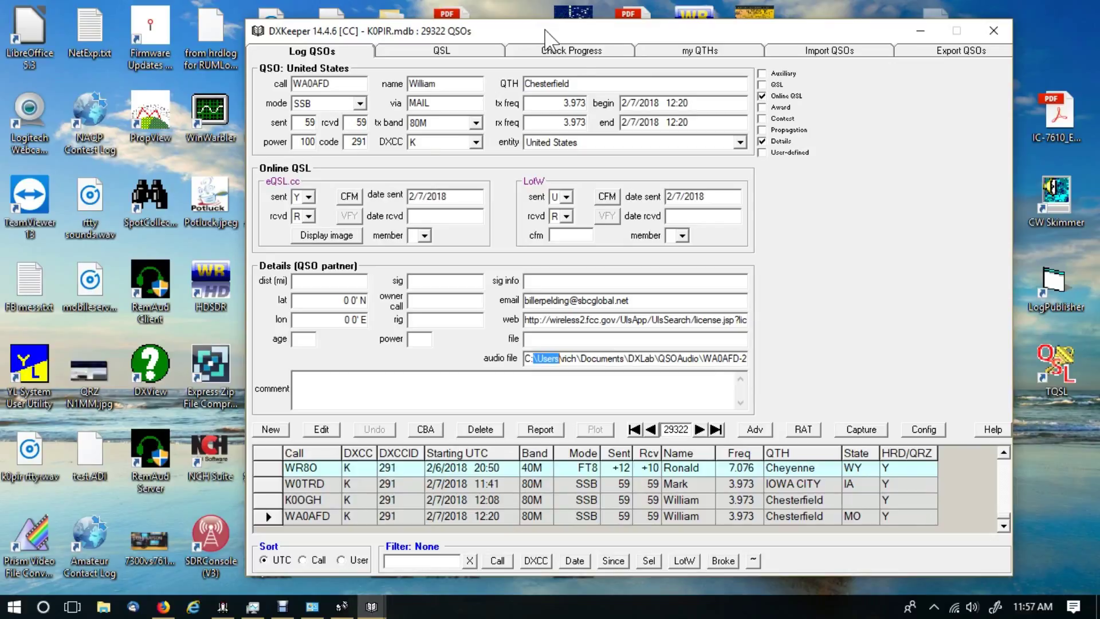
pyautogui.moveTo(544, 31); pyautogui.dragTo(521, 32)
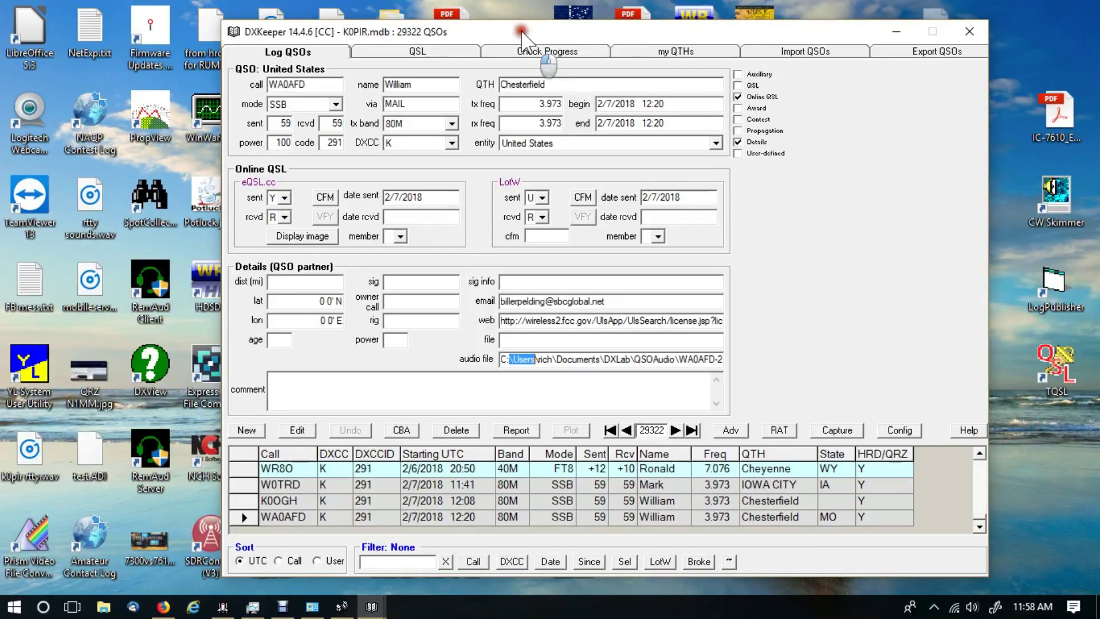
pyautogui.moveTo(522, 32); pyautogui.dragTo(518, 27)
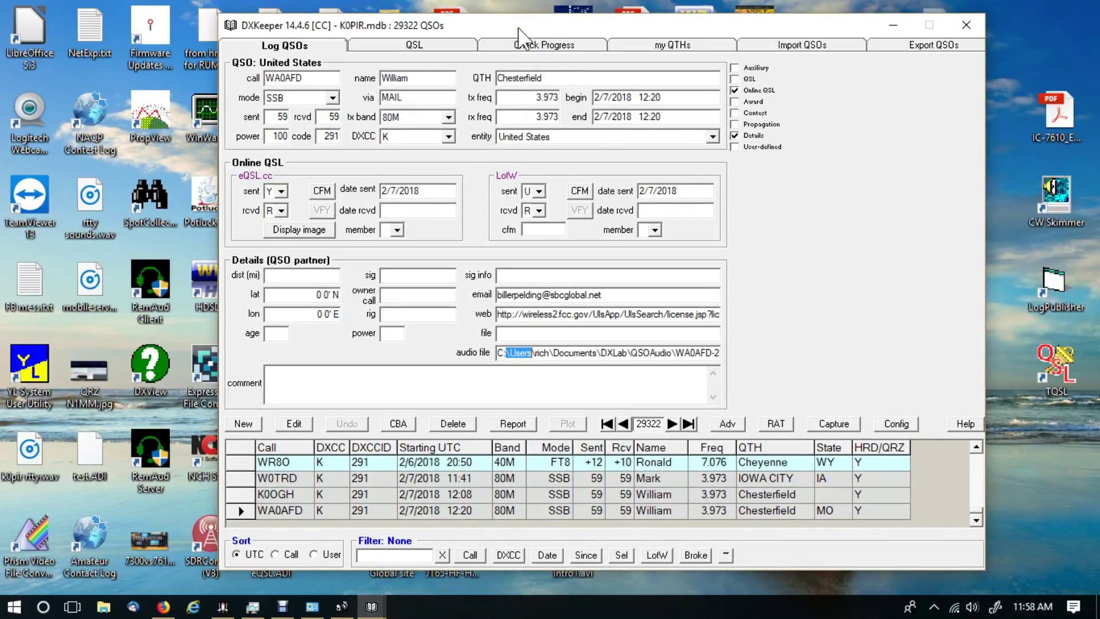